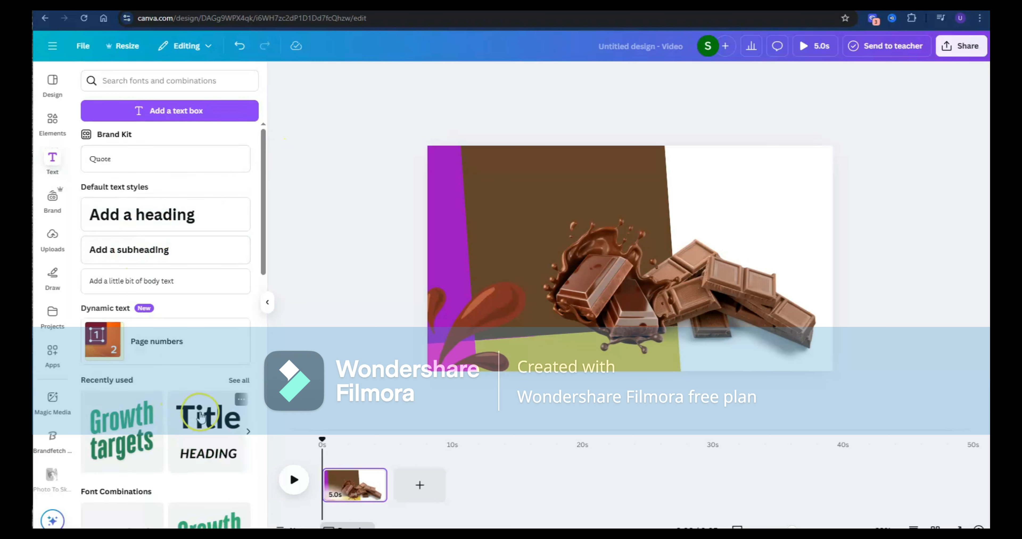
# - Add a heading over the upper part of the brown block and shift the coloured background shapes slightly to the right
pyautogui.click(174, 219)
pyautogui.moveTo(640, 298); pyautogui.dragTo(574, 222)
pyautogui.click(645, 132)
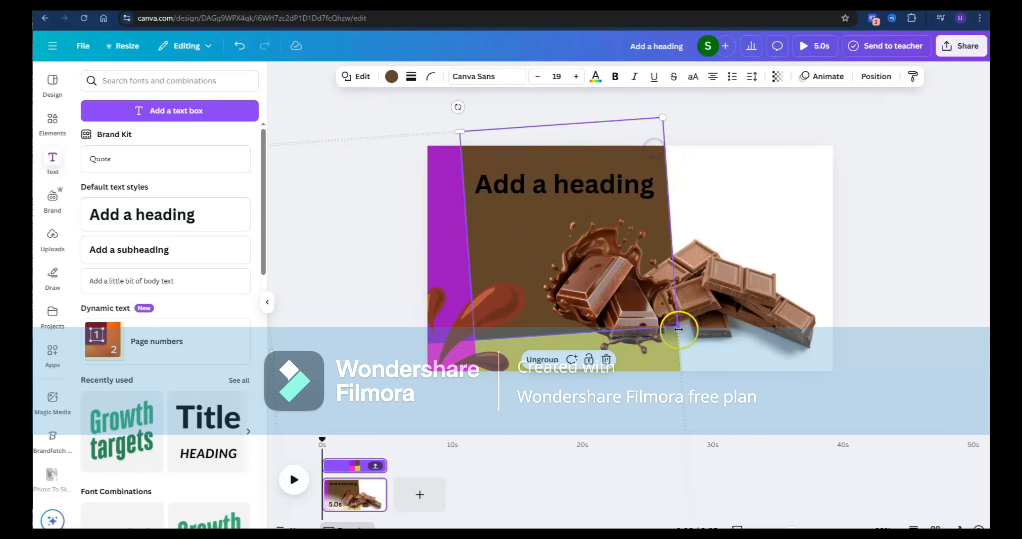
pyautogui.moveTo(678, 330); pyautogui.dragTo(702, 329)
pyautogui.click(491, 243)
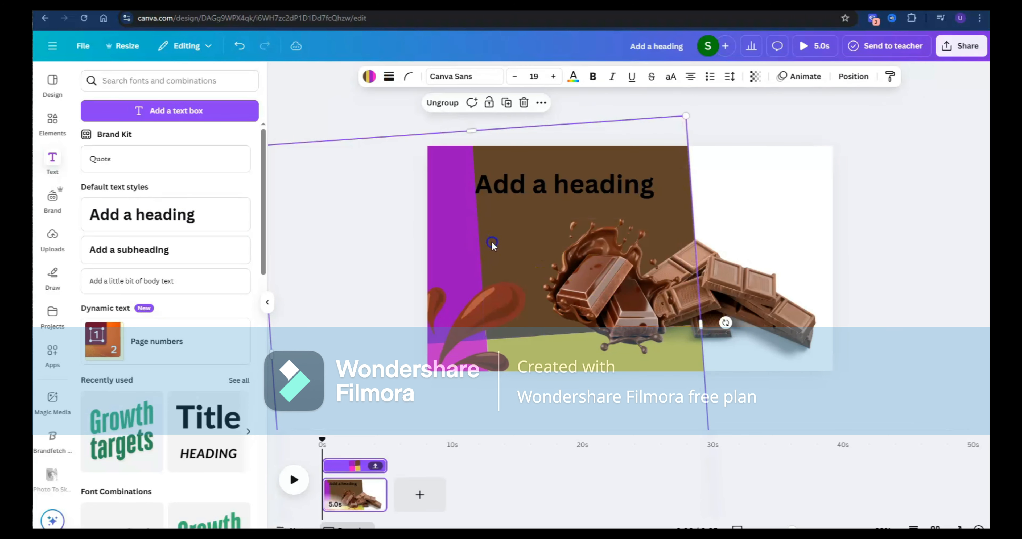
pyautogui.click(675, 212)
# - Replace the heading text with CHOCOLATE and enlarge it to font size 109 near the top of the brown block
pyautogui.doubleClick(566, 177)
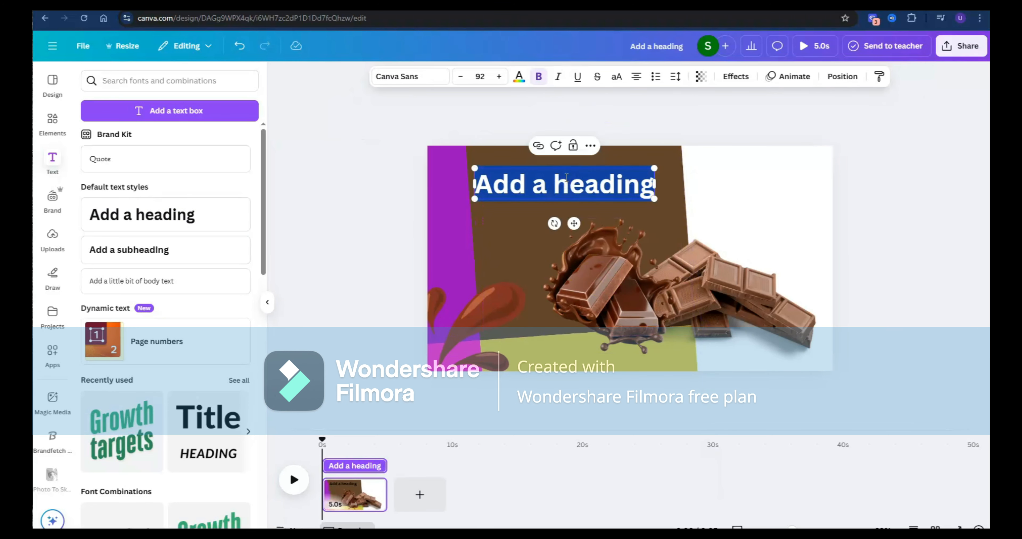
pyautogui.write('cHO')
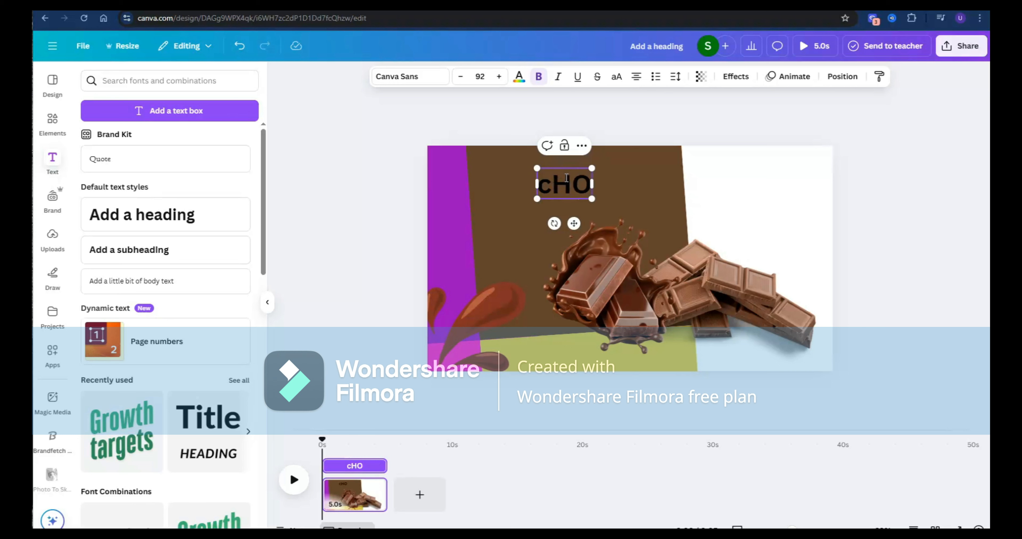
pyautogui.write('COLATE')
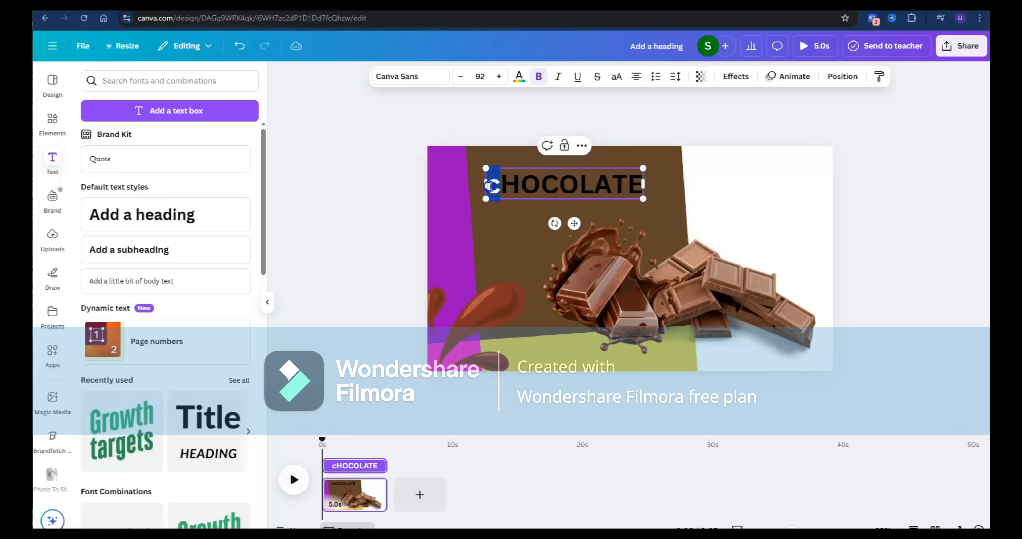
pyautogui.write('C')
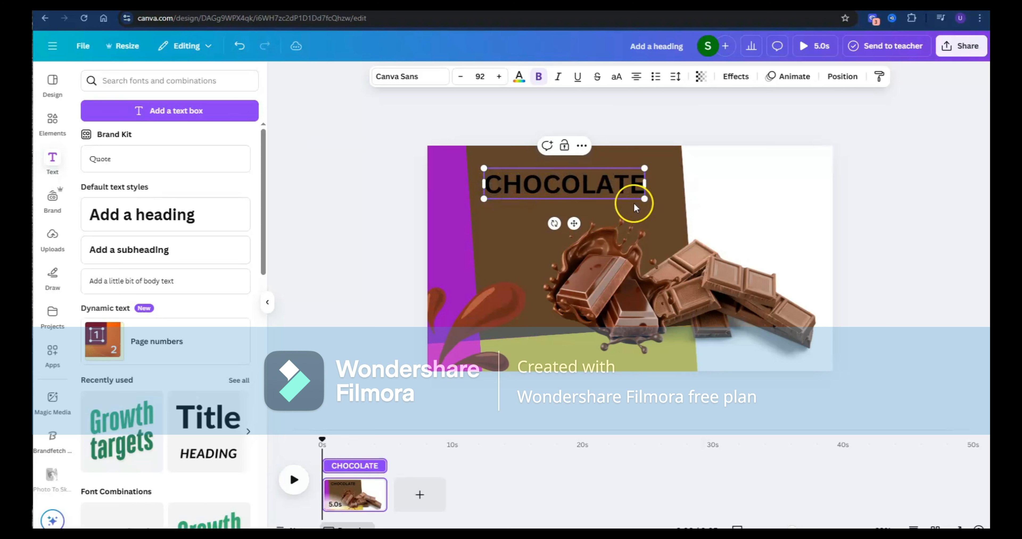
pyautogui.moveTo(643, 197); pyautogui.dragTo(632, 170)
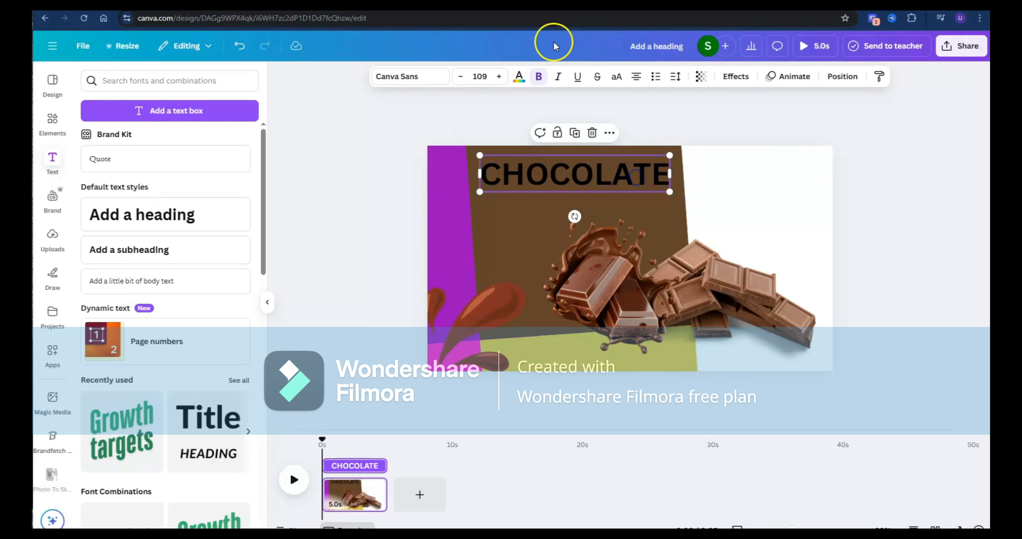
# - Set the CHOCOLATE heading to the Archivo Black font with a light taupe text colour from the photo colours
pyautogui.click(411, 81)
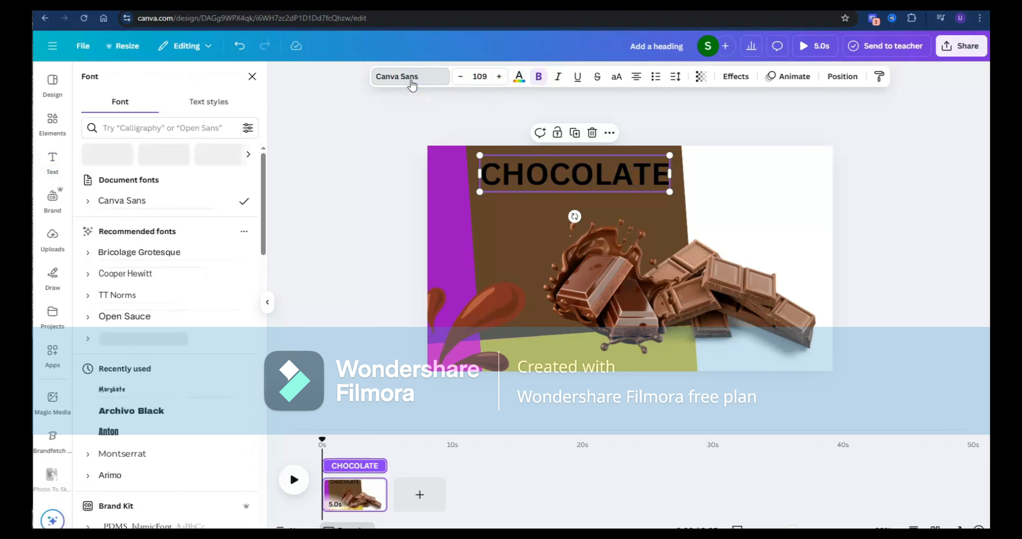
pyautogui.click(159, 413)
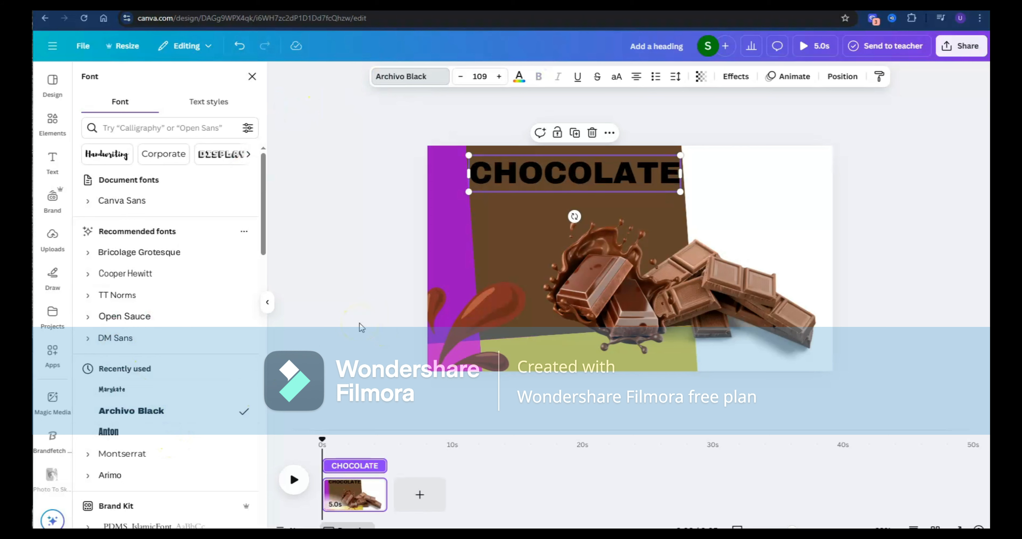
pyautogui.click(519, 76)
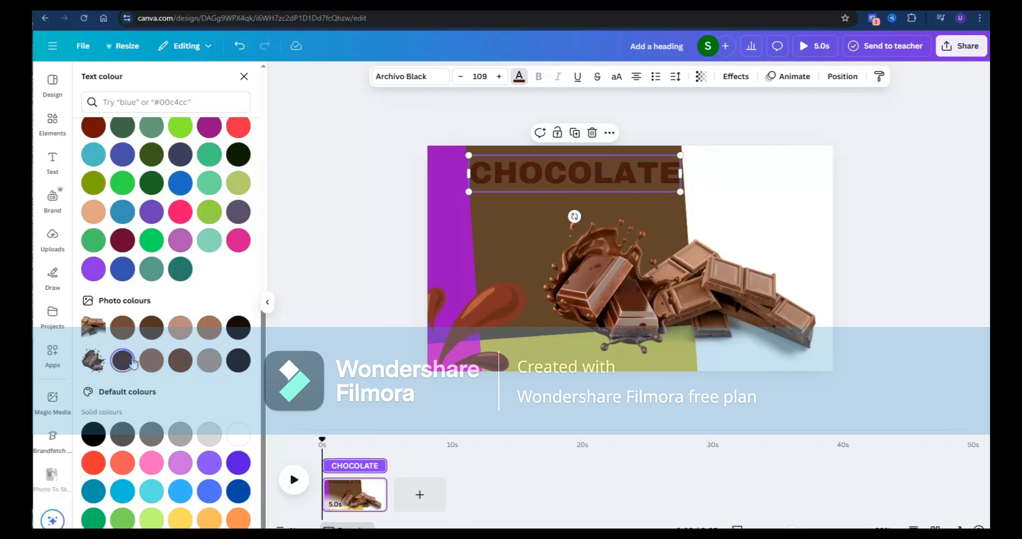
pyautogui.click(207, 361)
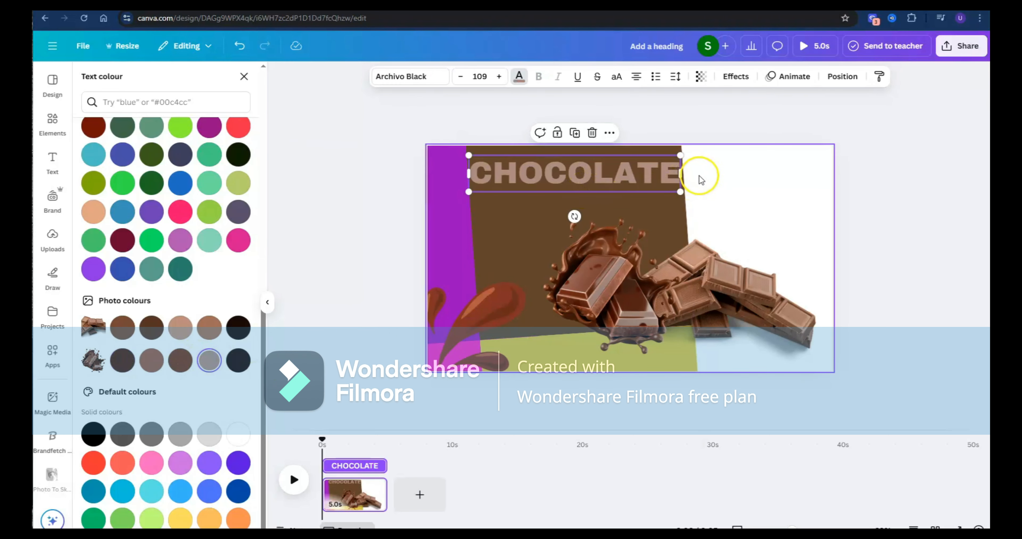
pyautogui.click(714, 175)
pyautogui.click(639, 177)
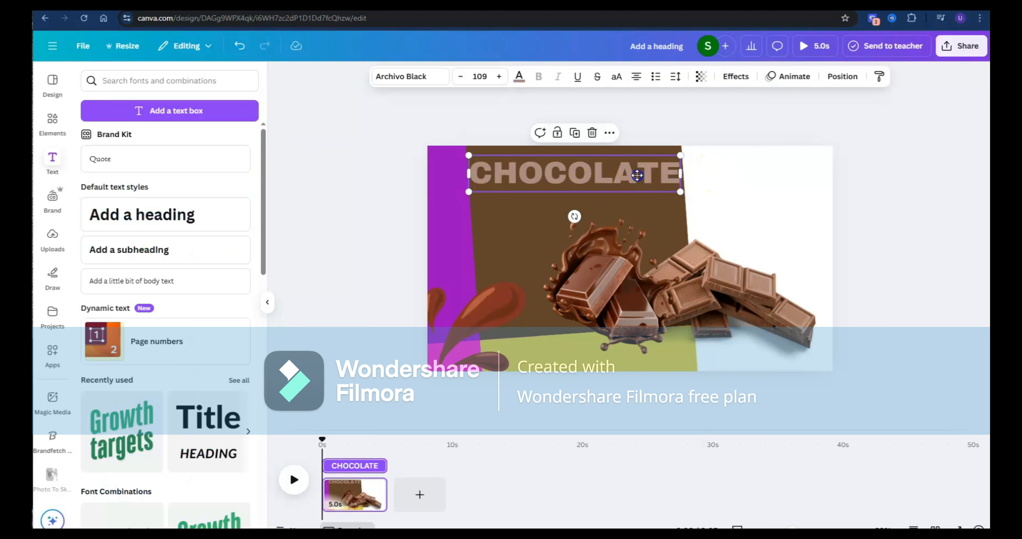
pyautogui.moveTo(637, 175); pyautogui.dragTo(637, 175)
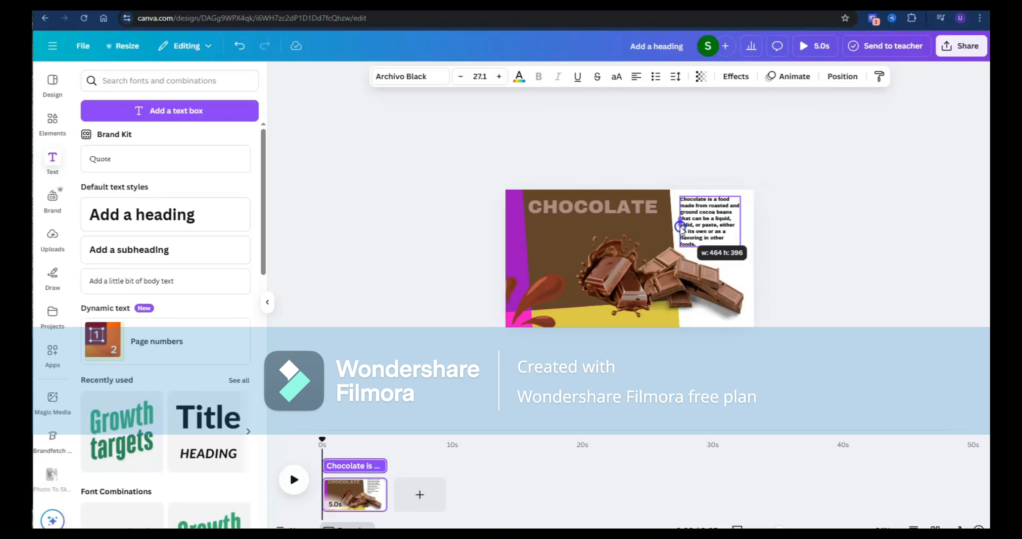
# - Set the text colour of the chocolate description paragraph to dark brown
pyautogui.click(809, 228)
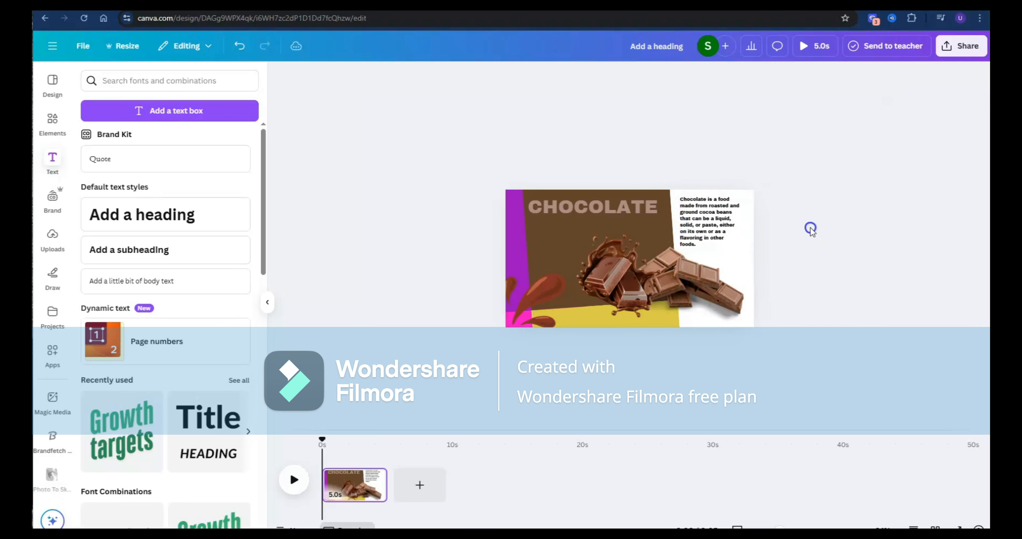
pyautogui.click(702, 224)
pyautogui.click(519, 76)
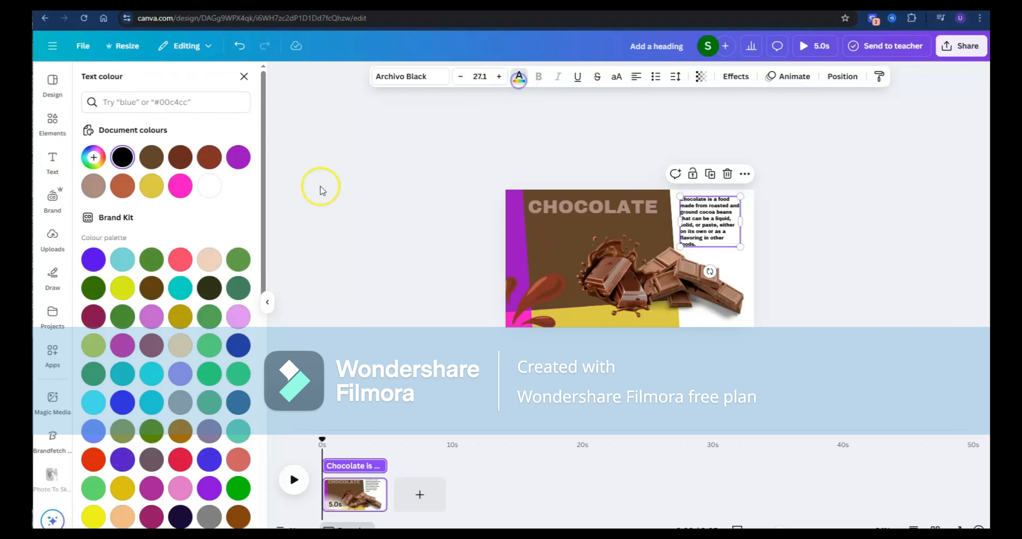
pyautogui.scroll(-5, 150, 257)
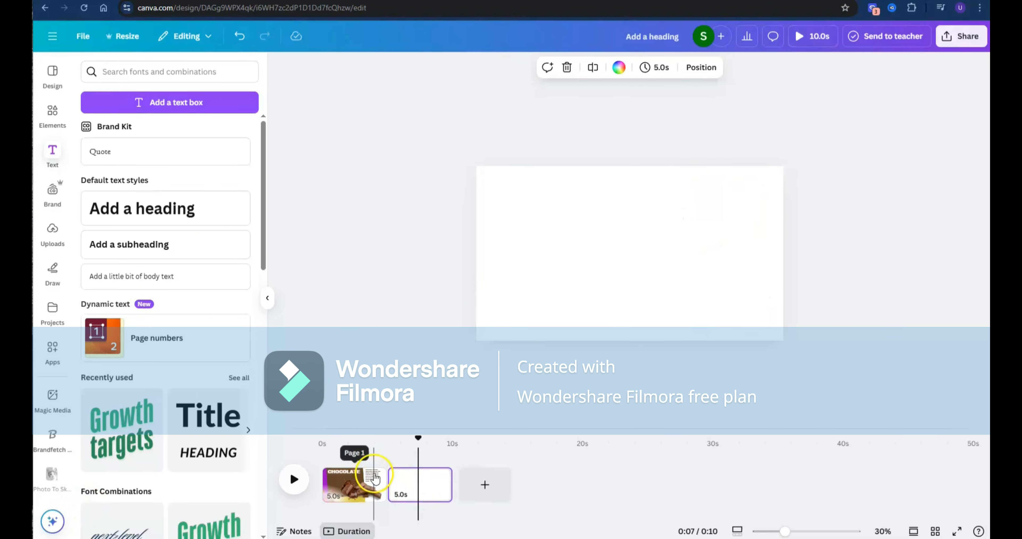
# - Duplicate the first page and select the copy in the timeline
pyautogui.click(374, 486)
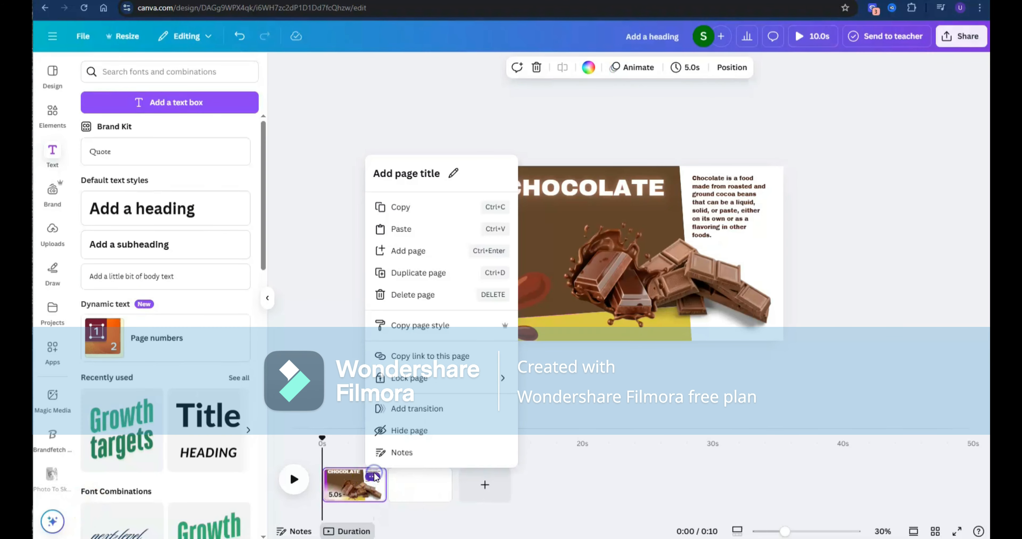
pyautogui.click(431, 282)
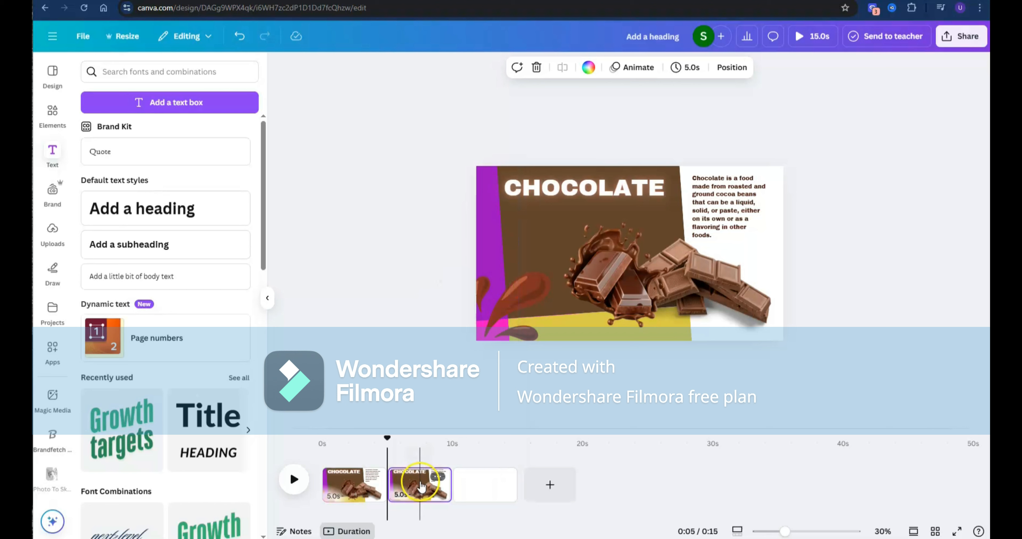
pyautogui.click(422, 486)
# - Group the duplicated page's two chocolate images and clear them, the chocolate drops and the CHOCOLATE heading off the page
pyautogui.click(696, 290)
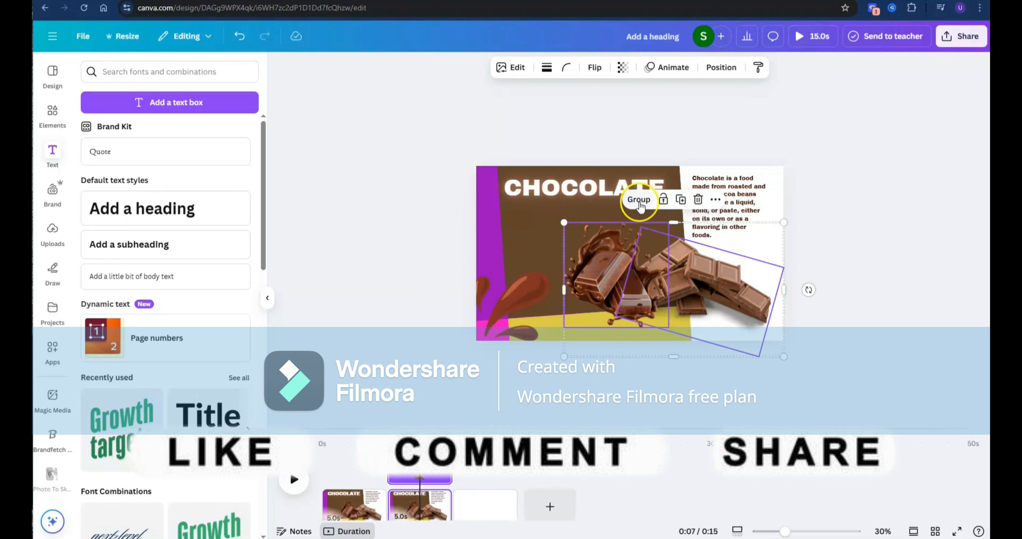
pyautogui.click(639, 200)
pyautogui.moveTo(650, 291); pyautogui.dragTo(715, 403)
pyautogui.moveTo(518, 300); pyautogui.dragTo(514, 364)
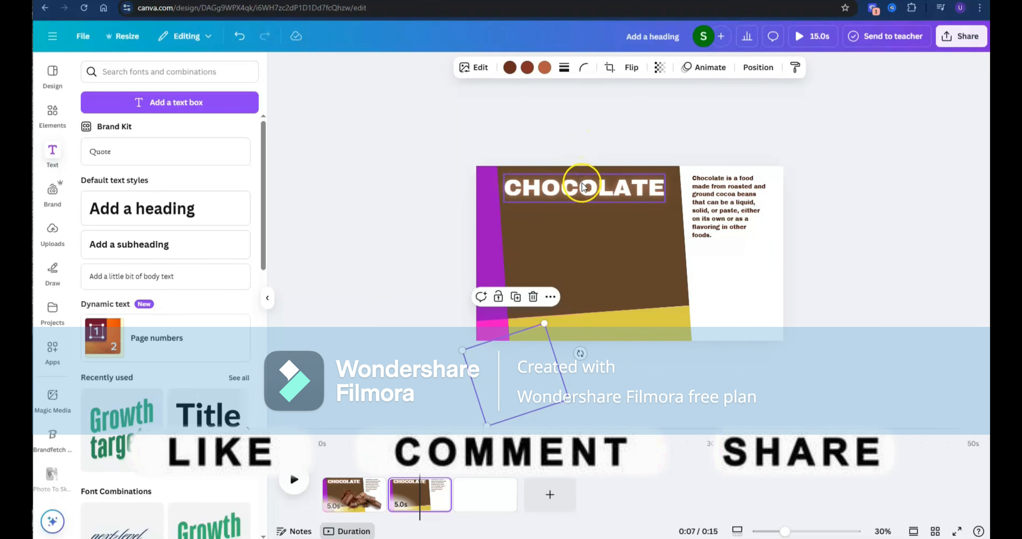
pyautogui.moveTo(581, 183); pyautogui.dragTo(583, 147)
# - Rotate the background shape group on the second page so the purple block fills the main area
pyautogui.click(587, 226)
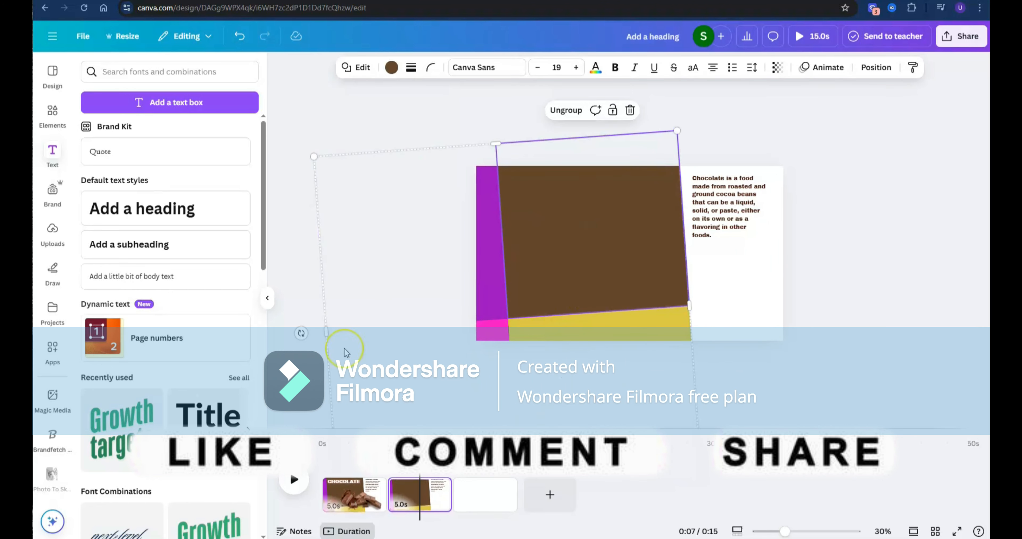
pyautogui.moveTo(300, 334); pyautogui.dragTo(529, 266)
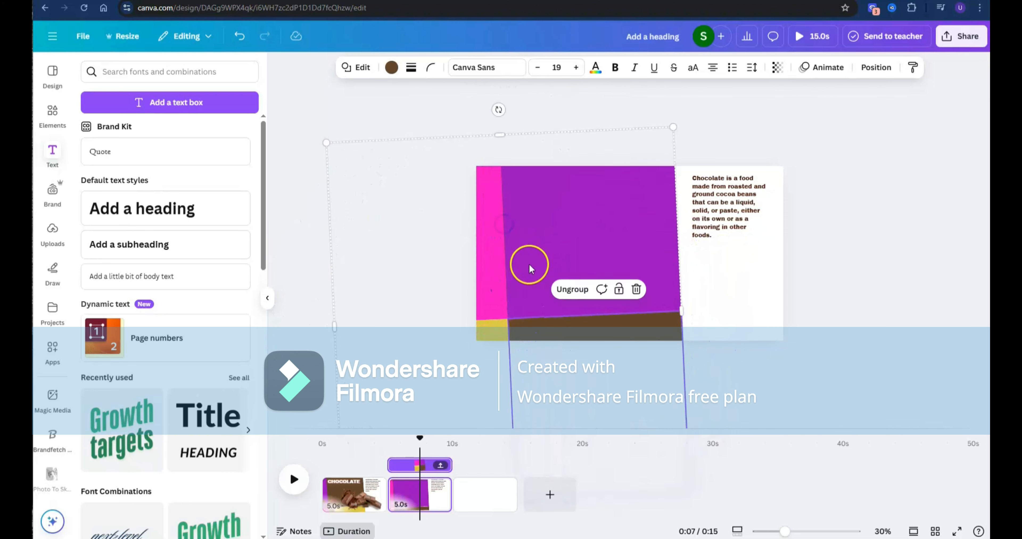
# - Recolour the large purple background block on the second page green from the Brand Kit palette
pyautogui.click(554, 262)
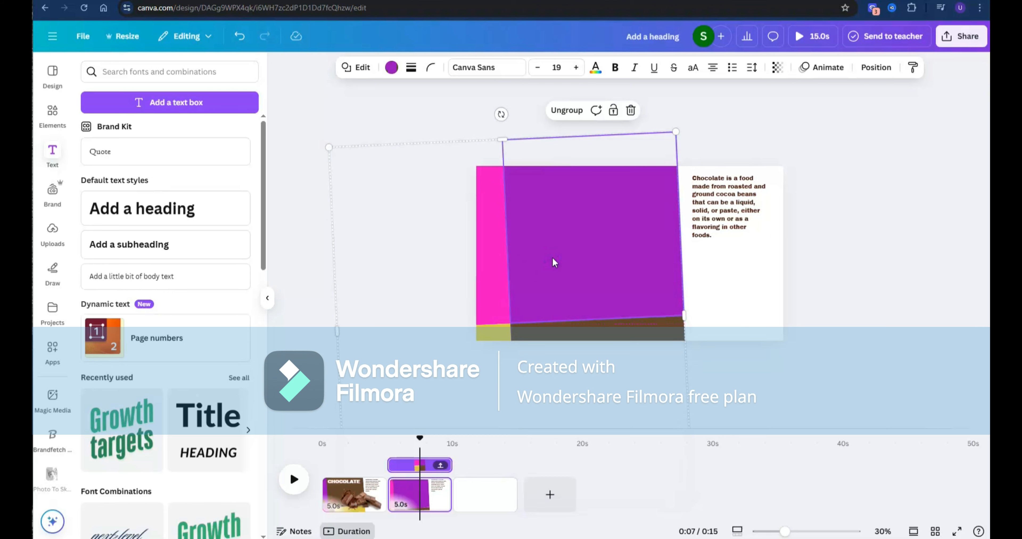
pyautogui.click(391, 69)
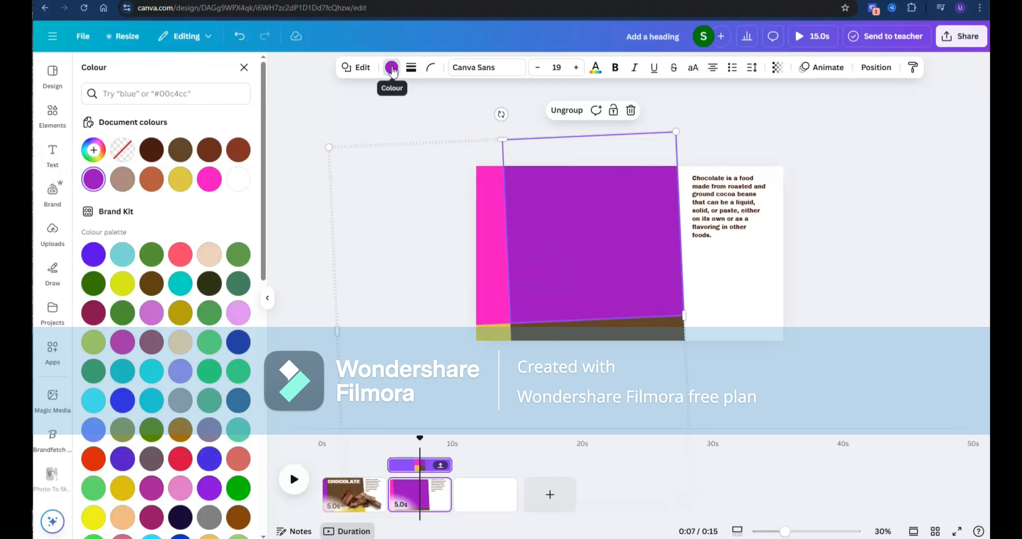
pyautogui.click(130, 258)
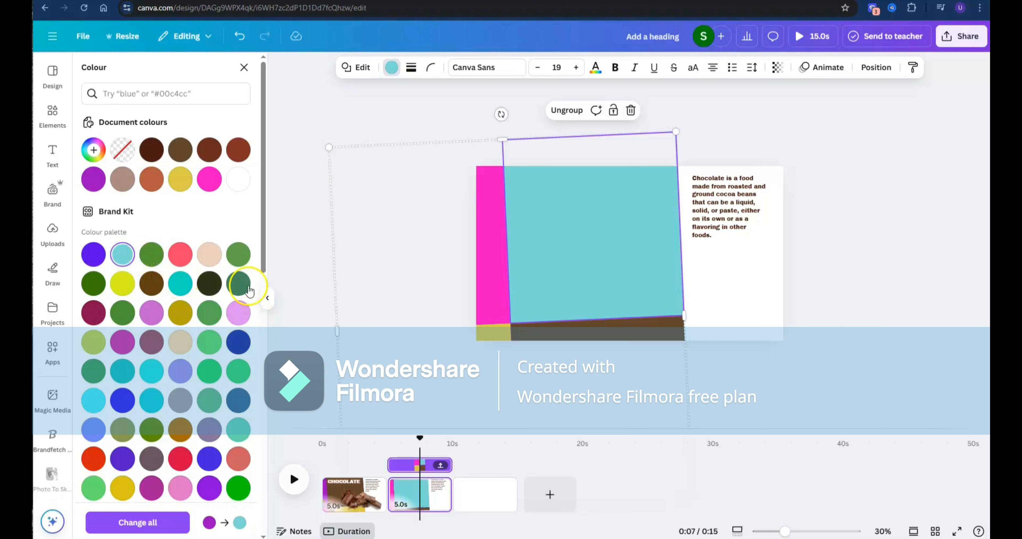
pyautogui.click(237, 262)
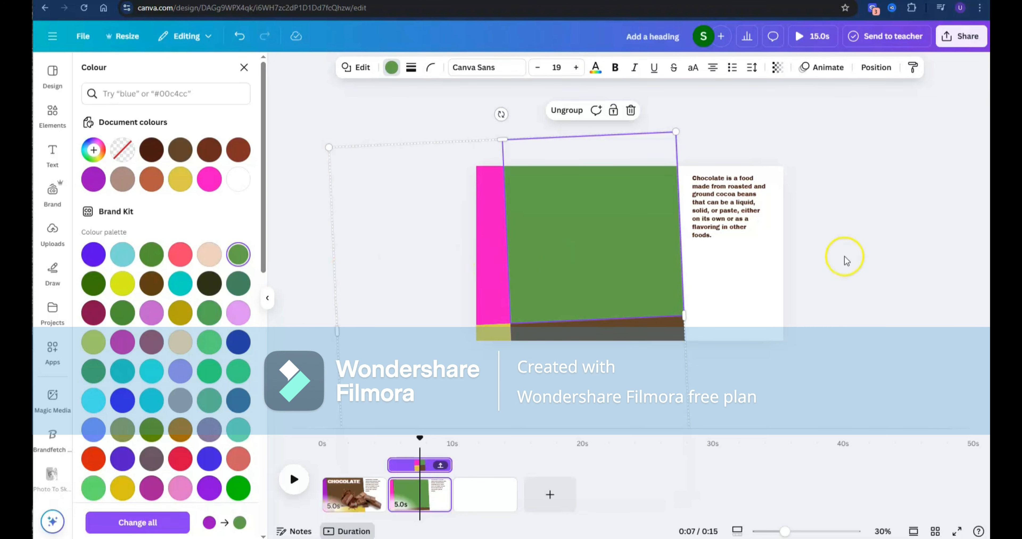
pyautogui.click(898, 261)
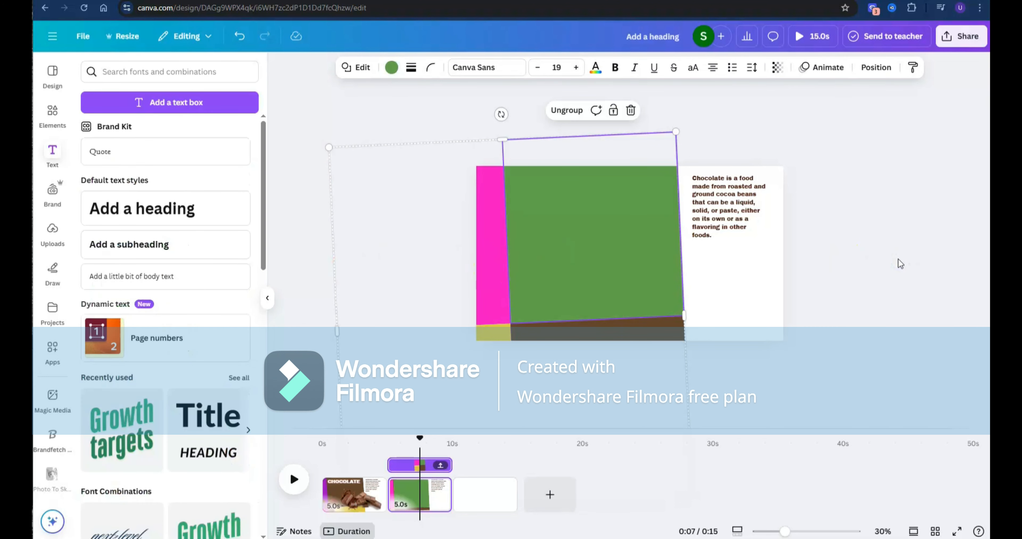
# - Add the heading AVACADO near the top of the green block at font size 108
pyautogui.click(176, 211)
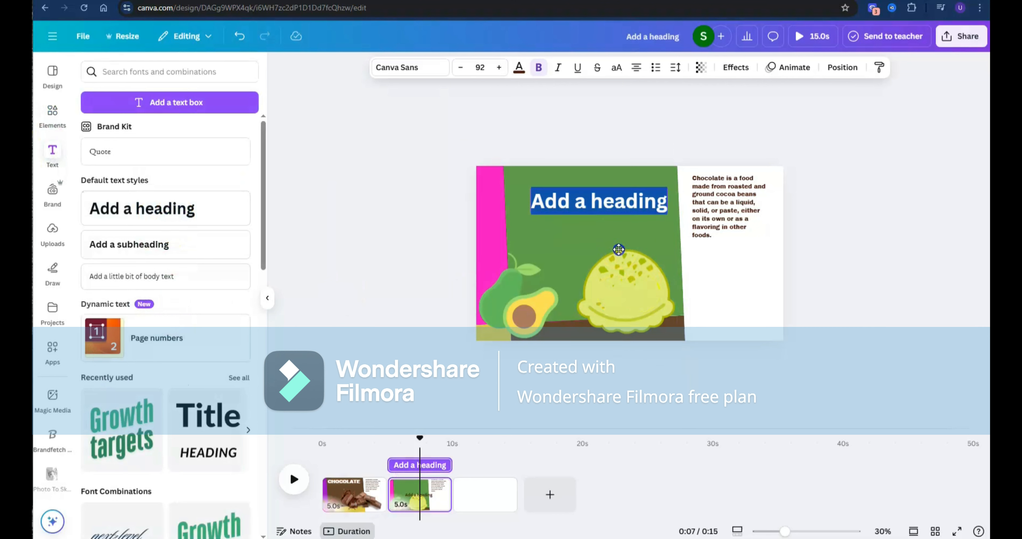
pyautogui.moveTo(618, 249); pyautogui.dragTo(586, 225)
pyautogui.moveTo(647, 207); pyautogui.dragTo(667, 202)
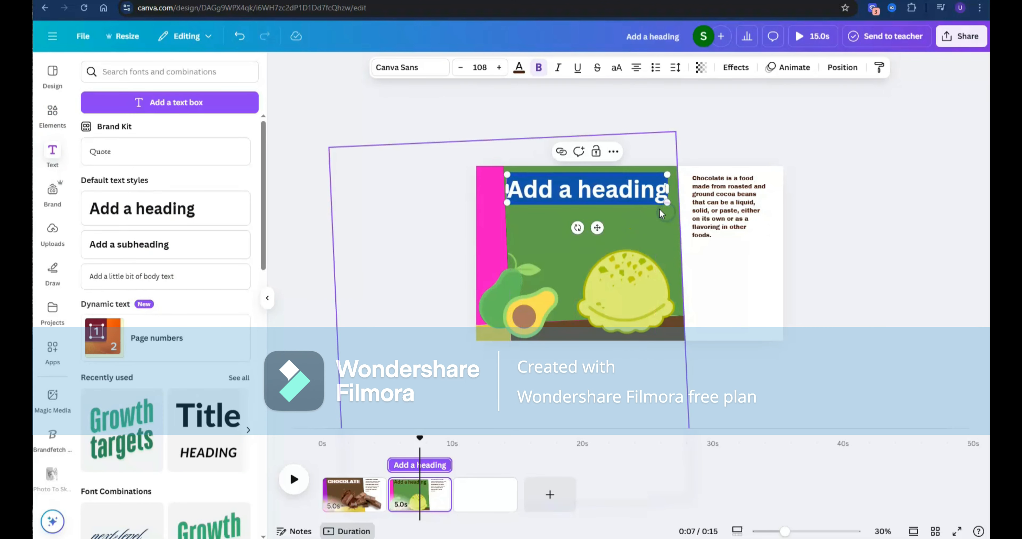
pyautogui.click(454, 281)
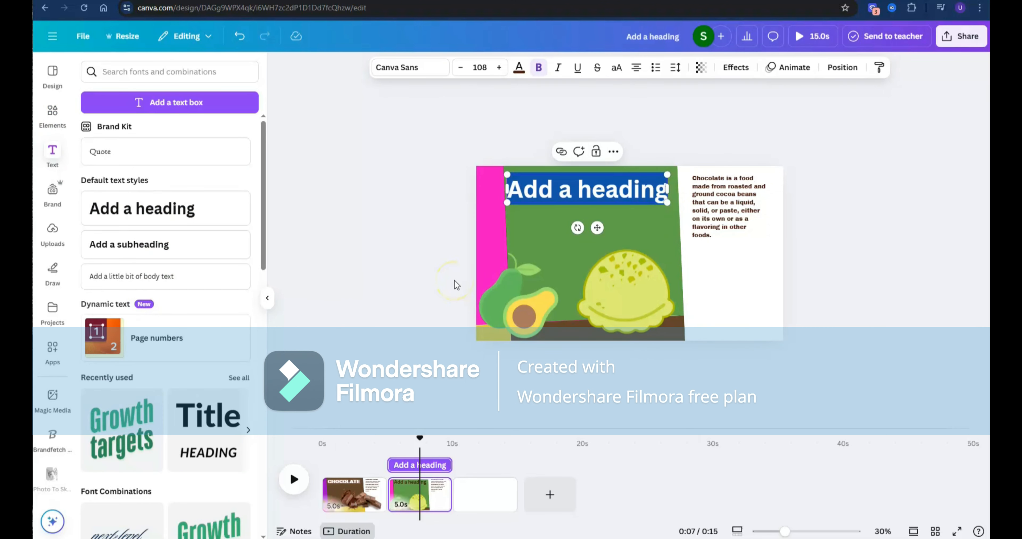
pyautogui.write('AVACADO')
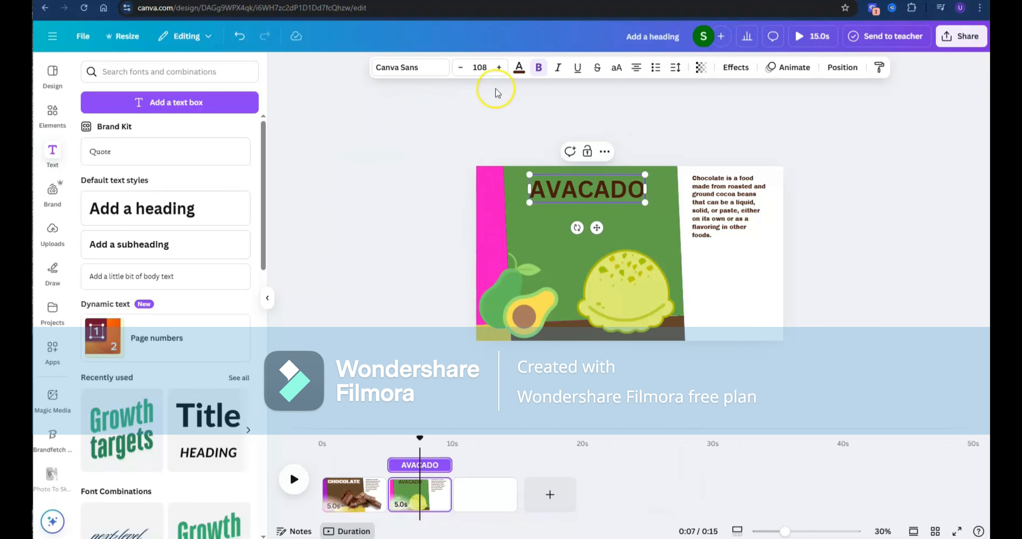
# - Try to set the AVACADO heading's text colour to green
pyautogui.click(519, 68)
pyautogui.click(185, 157)
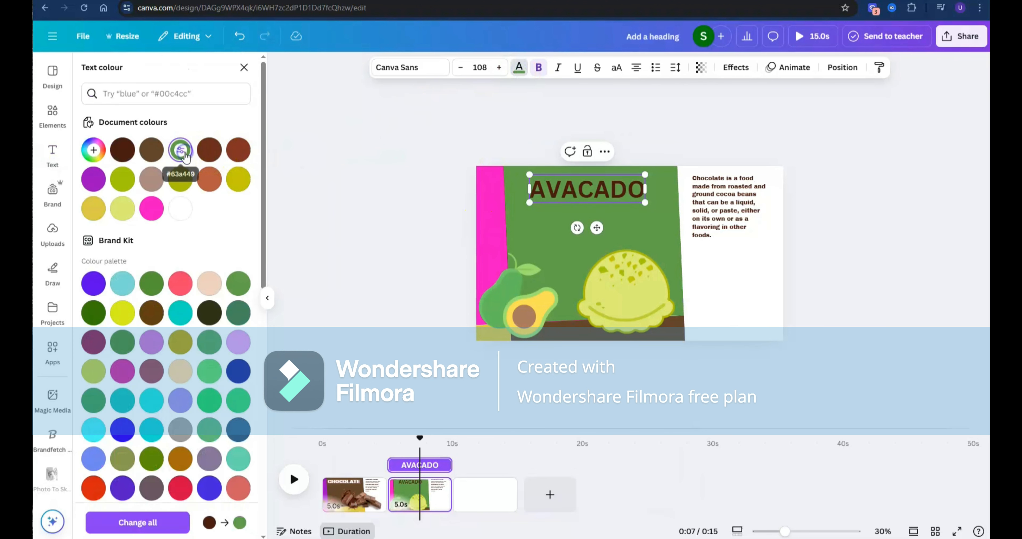
pyautogui.click(238, 284)
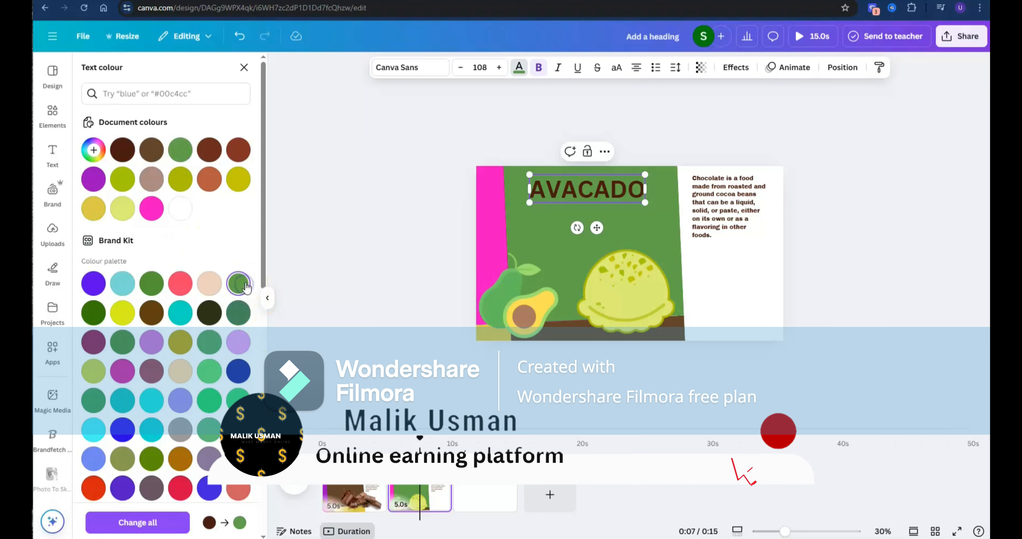
pyautogui.click(593, 195)
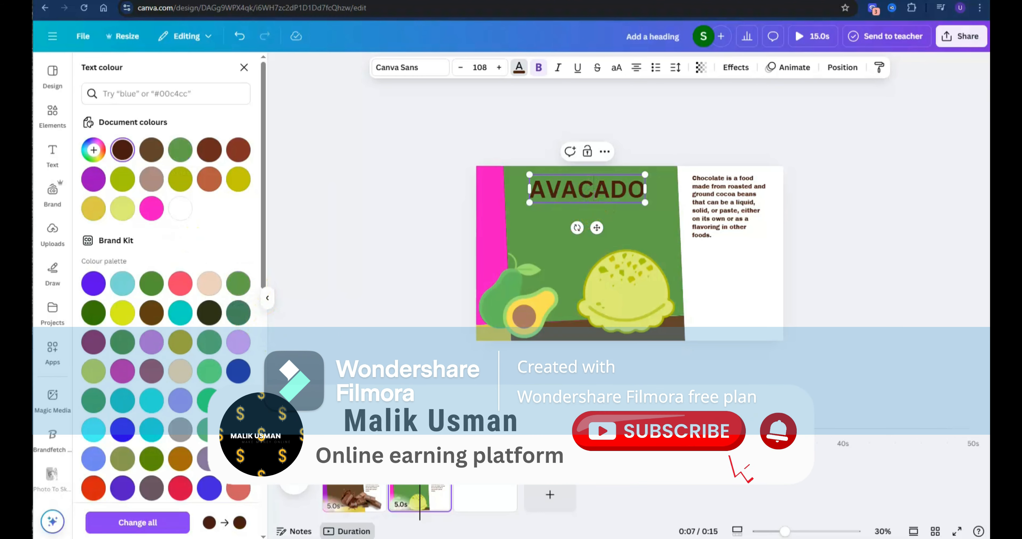
# - Apply the green from the document colours to the AVACADO heading's text
pyautogui.doubleClick(573, 185)
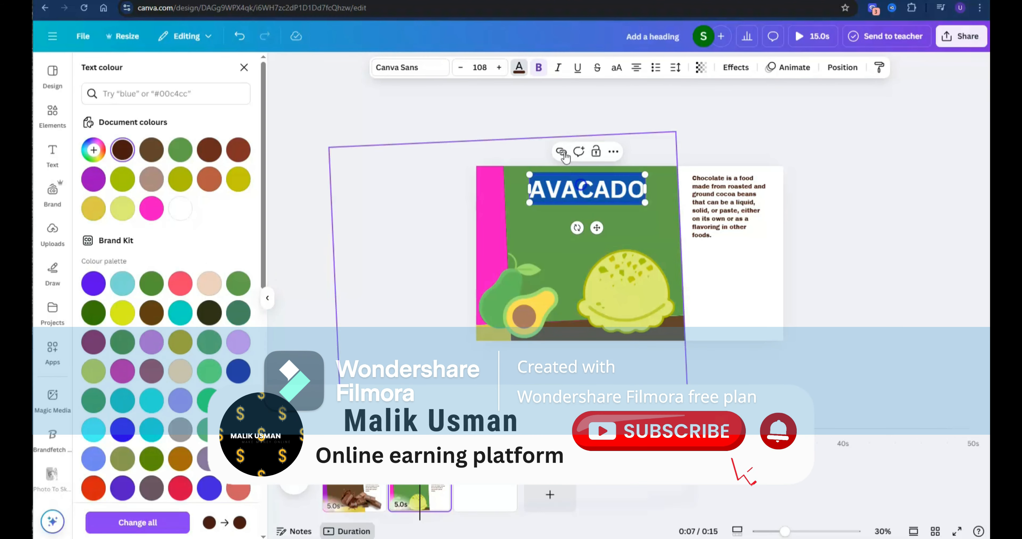
pyautogui.click(520, 70)
pyautogui.click(519, 68)
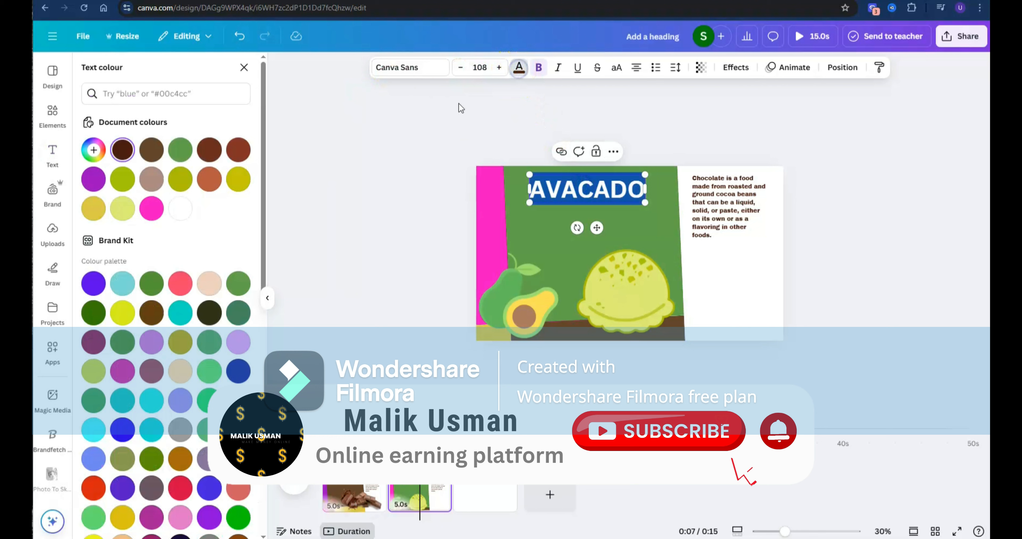
pyautogui.click(179, 151)
pyautogui.click(432, 198)
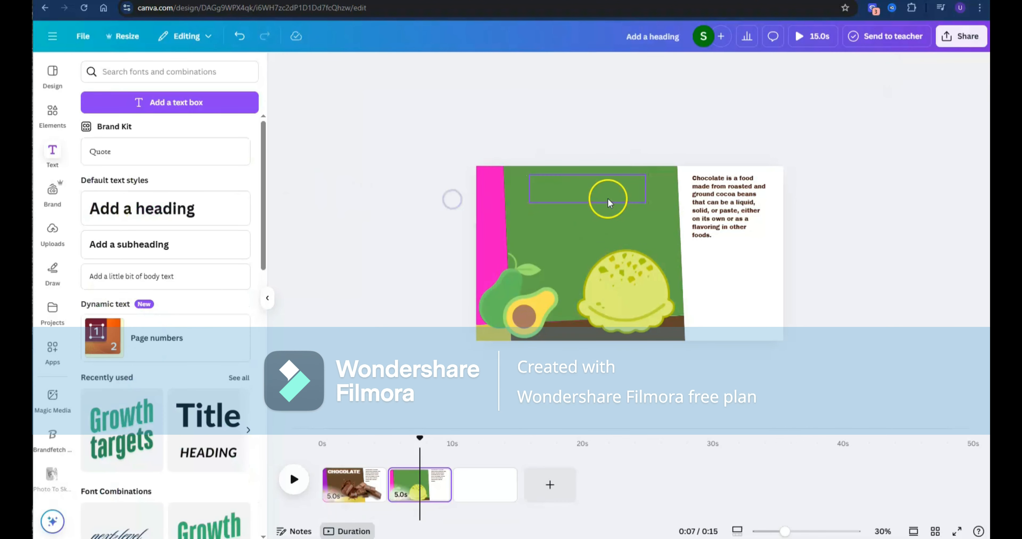
# - Set the AVACADO heading's text colour to light green from the default solid colours
pyautogui.click(609, 197)
pyautogui.click(526, 71)
pyautogui.scroll(-10, 197, 287)
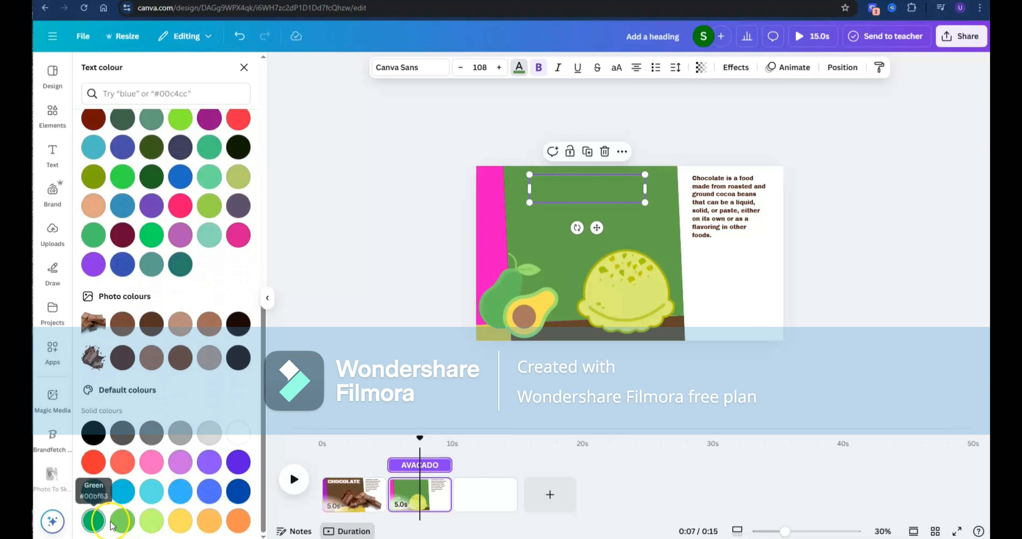
pyautogui.click(122, 521)
pyautogui.click(154, 522)
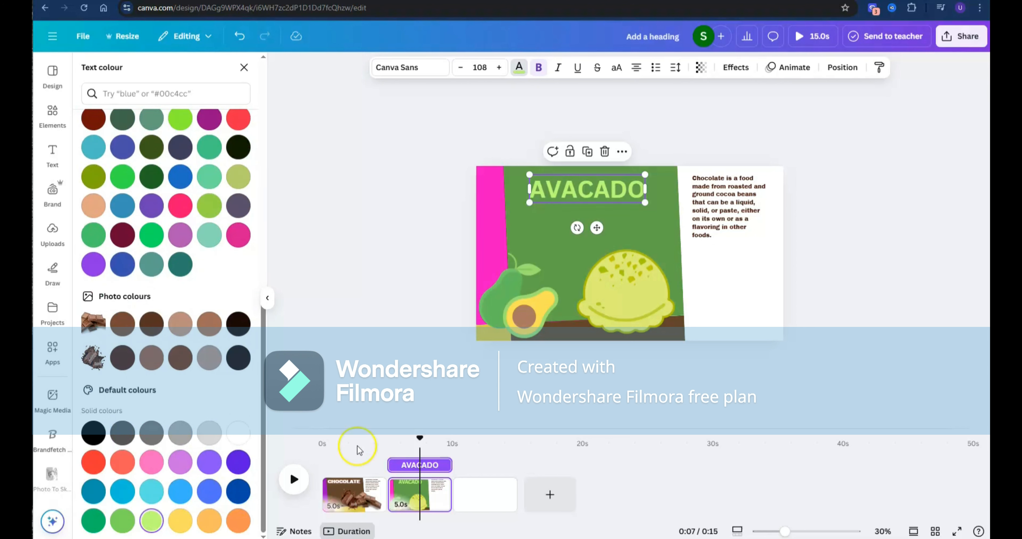
# - Apply the Neon text effect to the AVACADO heading
pyautogui.click(735, 67)
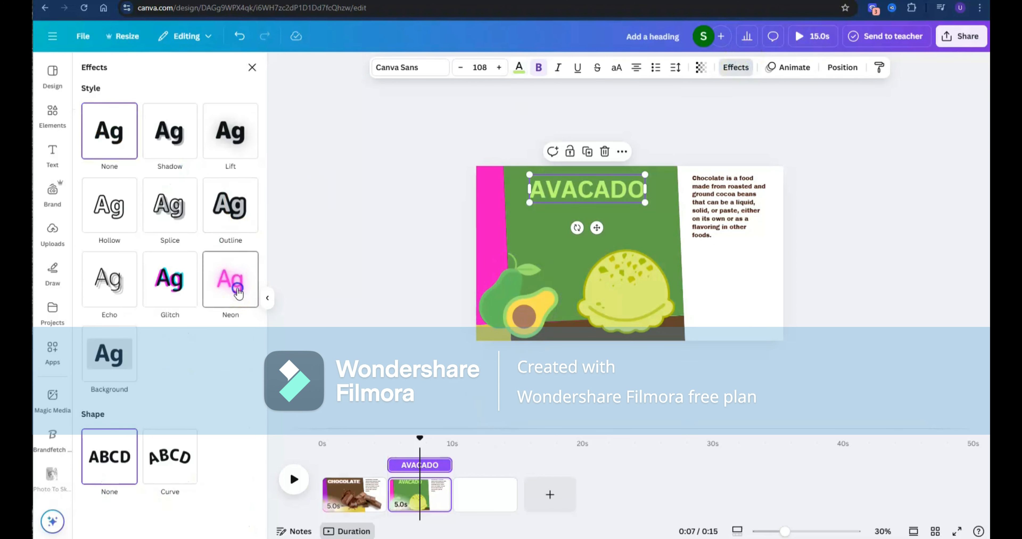
pyautogui.click(228, 277)
pyautogui.click(824, 294)
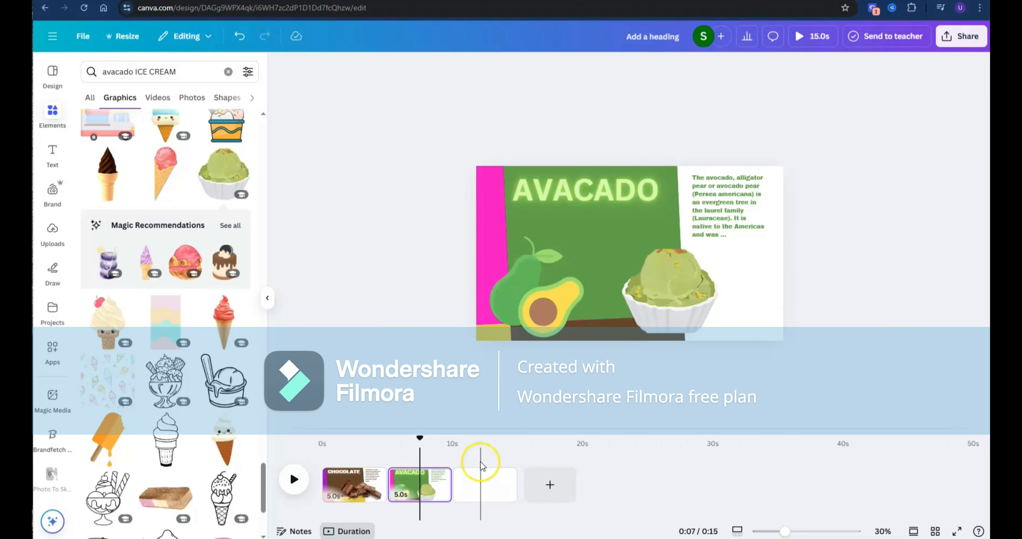
# - Duplicate the AVACADO page and clear the ice cream bowl, avocado graphic and heading off the copy
pyautogui.click(439, 476)
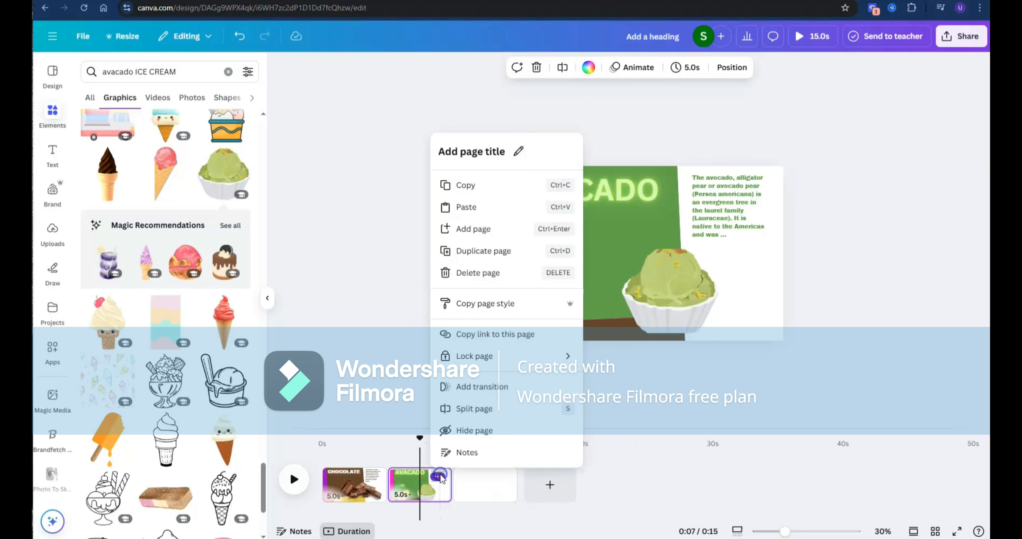
pyautogui.click(484, 251)
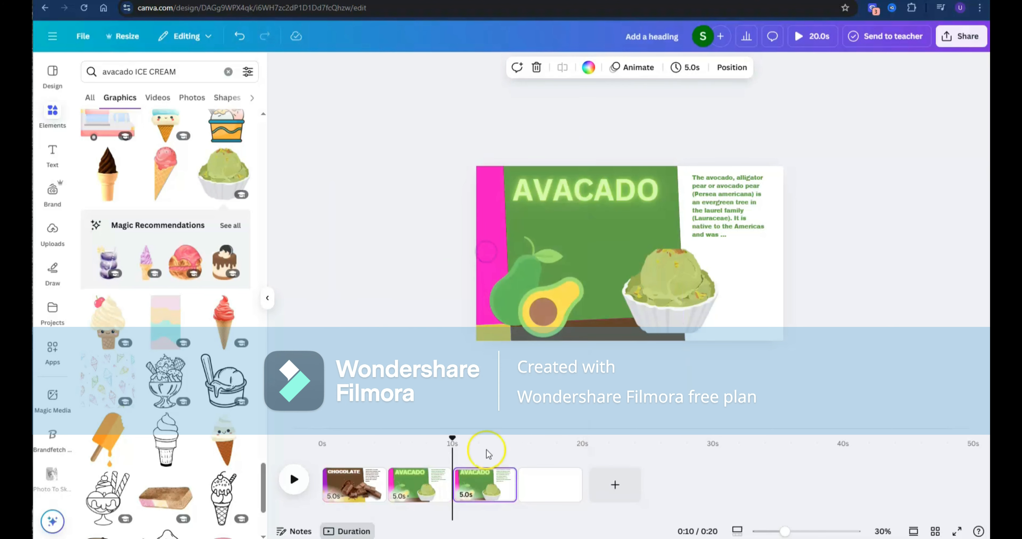
pyautogui.click(486, 488)
pyautogui.click(703, 311)
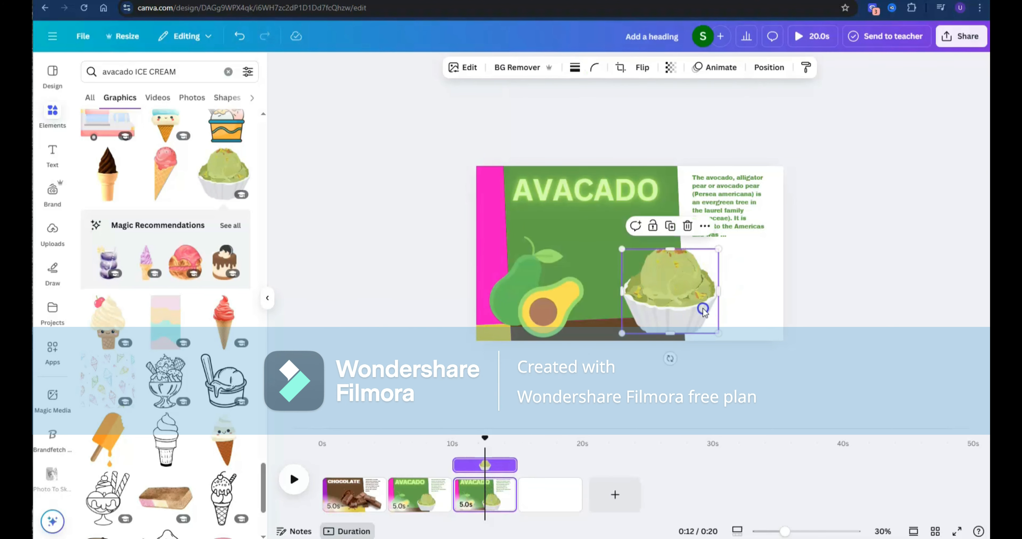
pyautogui.moveTo(669, 289); pyautogui.dragTo(765, 403)
pyautogui.moveTo(522, 278); pyautogui.dragTo(523, 384)
pyautogui.moveTo(609, 185); pyautogui.dragTo(609, 131)
# - Rotate the background shape group on the third page so the pink block fills the main area
pyautogui.click(601, 254)
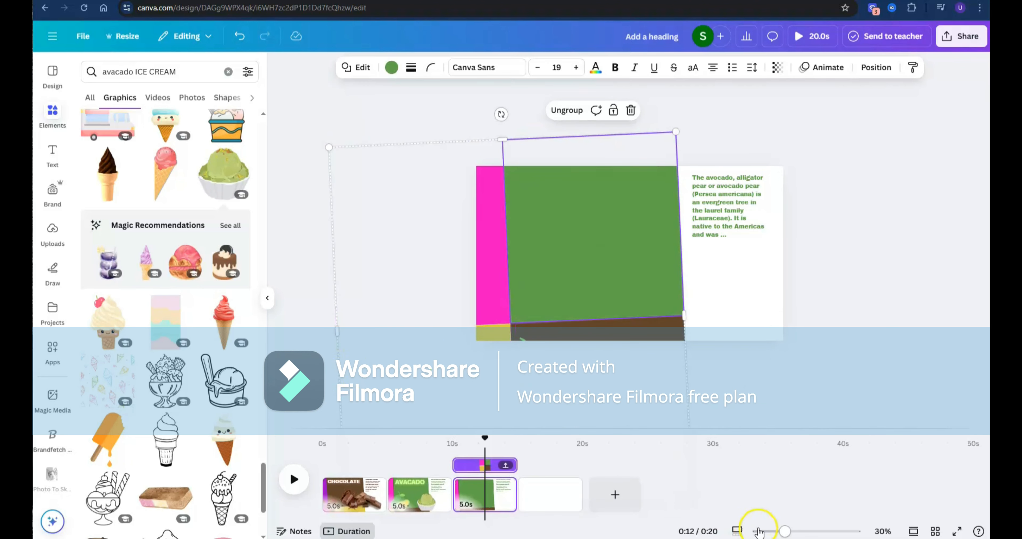
pyautogui.moveTo(784, 531); pyautogui.dragTo(779, 532)
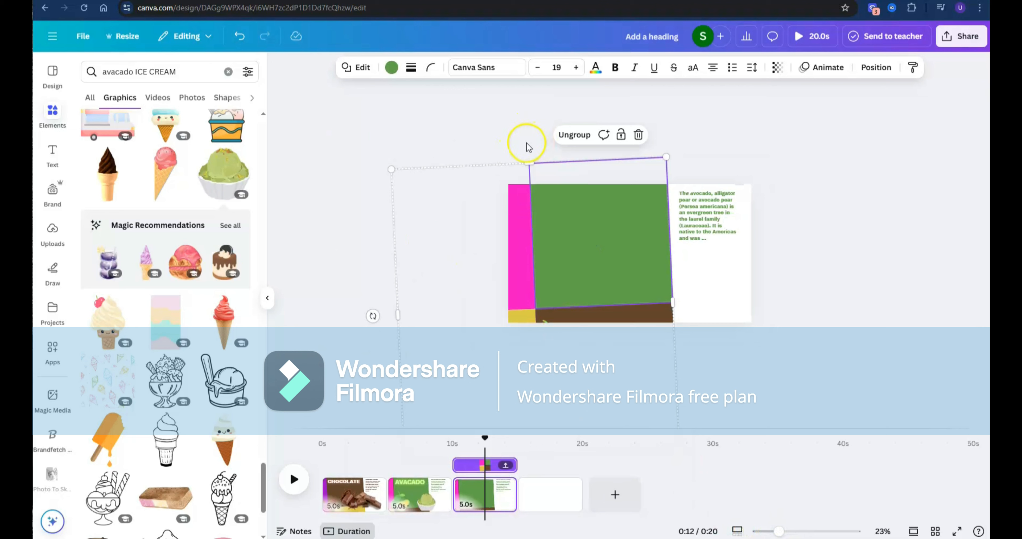
pyautogui.moveTo(527, 136); pyautogui.dragTo(706, 300)
# - Shrink the strawberry cluster into the third page's lower-left corner and reopen the STRAWBERRY graphics search
pyautogui.click(595, 299)
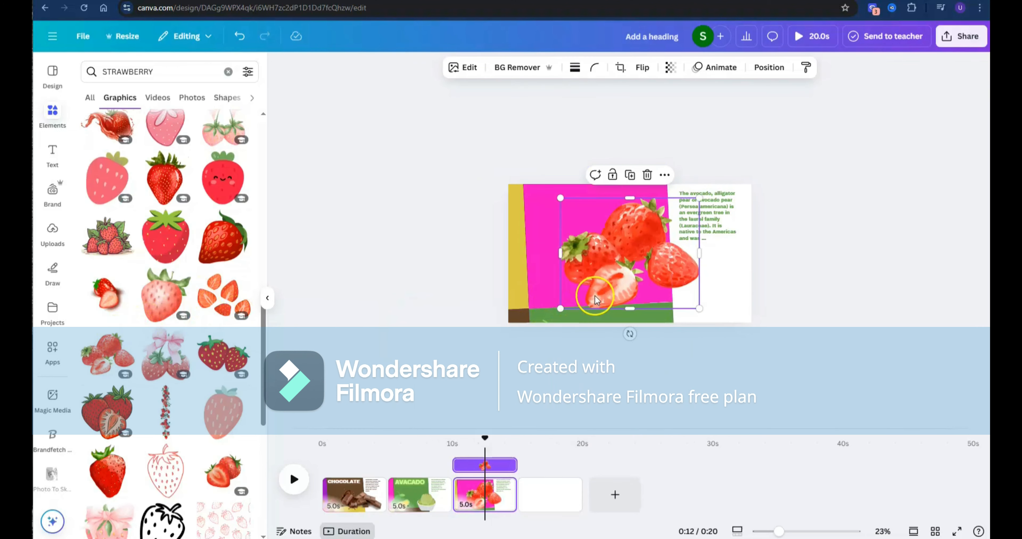
pyautogui.moveTo(569, 302); pyautogui.dragTo(517, 316)
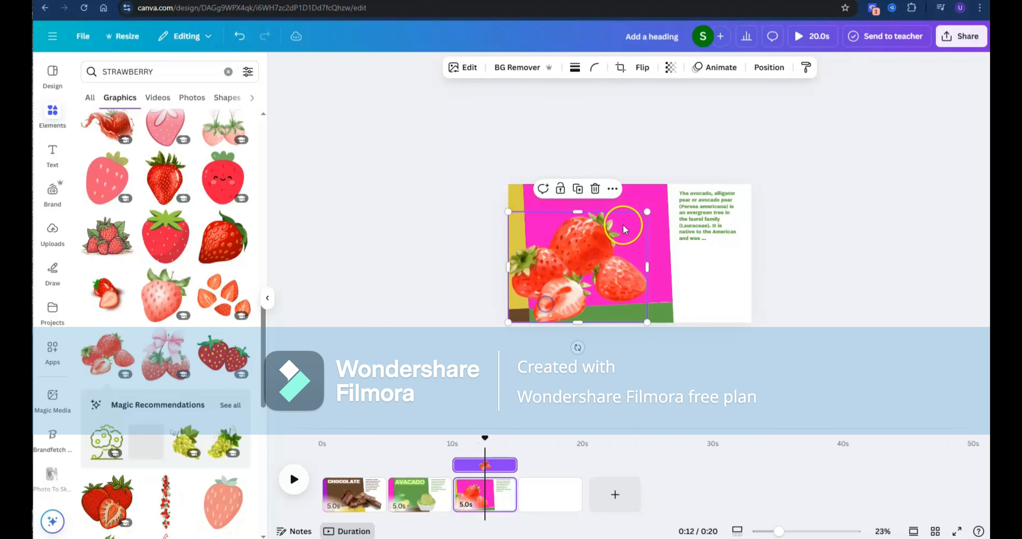
pyautogui.moveTo(642, 215); pyautogui.dragTo(581, 260)
pyautogui.click(526, 275)
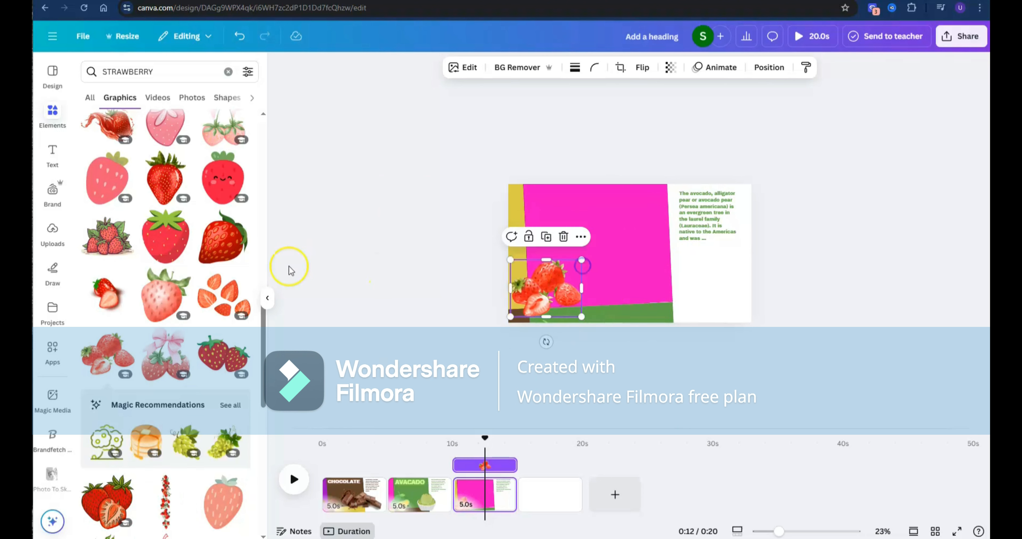
pyautogui.click(167, 64)
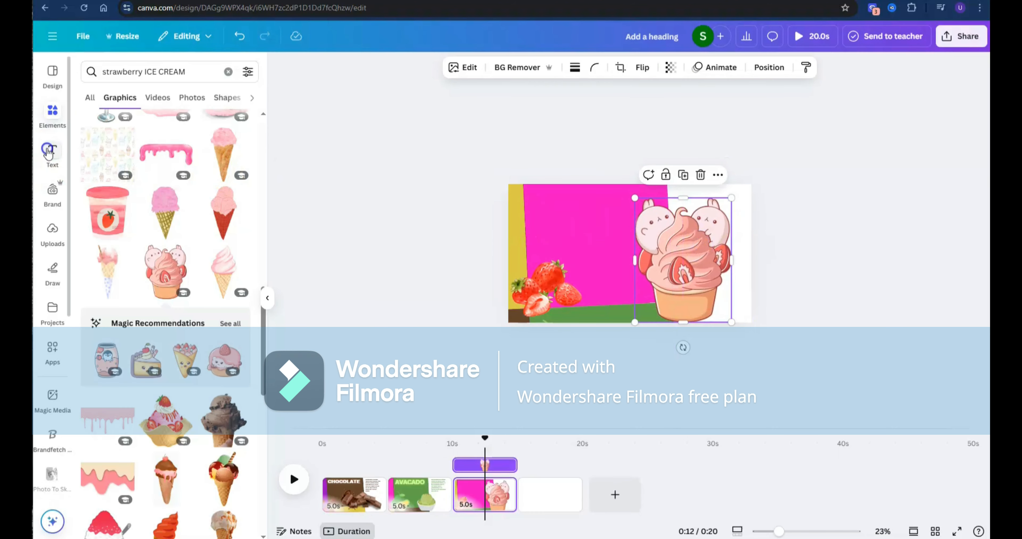
# - Add the heading STRAWBERRY near the top of the pink block on the third page
pyautogui.click(52, 153)
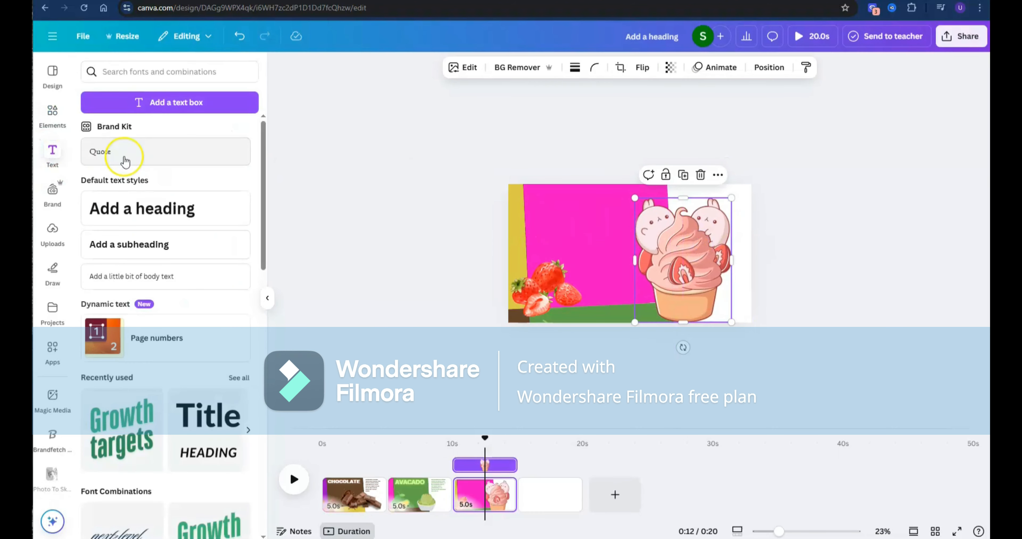
pyautogui.click(190, 207)
pyautogui.moveTo(635, 289); pyautogui.dragTo(587, 240)
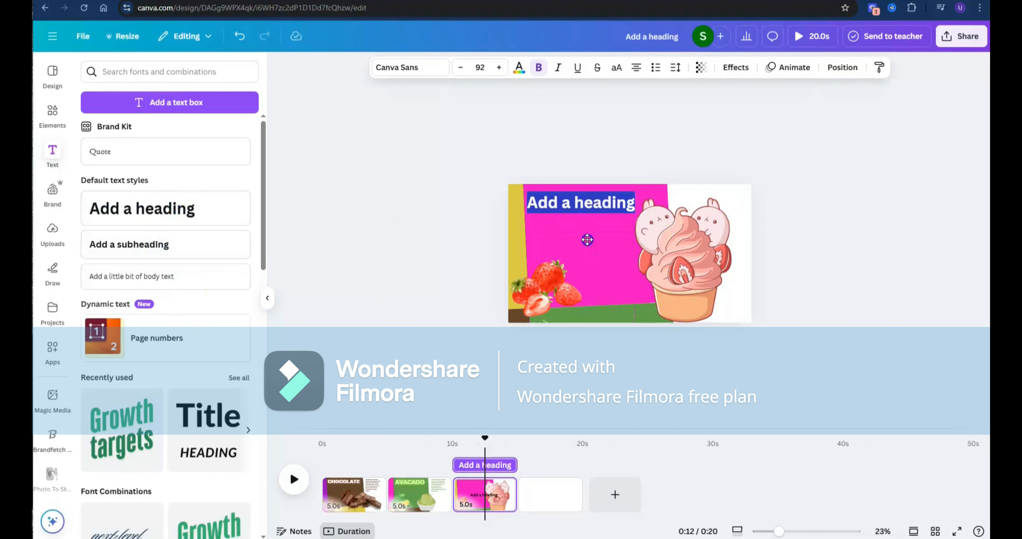
pyautogui.doubleClick(586, 197)
pyautogui.press('BackSpace')
pyautogui.press('BackSpace')
pyautogui.press('BackSpace')
pyautogui.press('BackSpace')
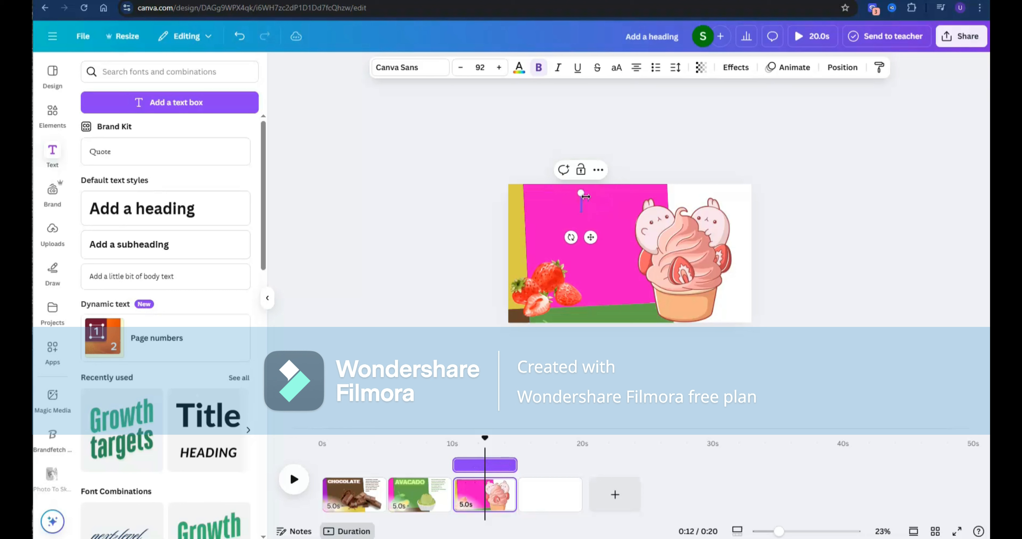
pyautogui.write('sTRAWBERRY')
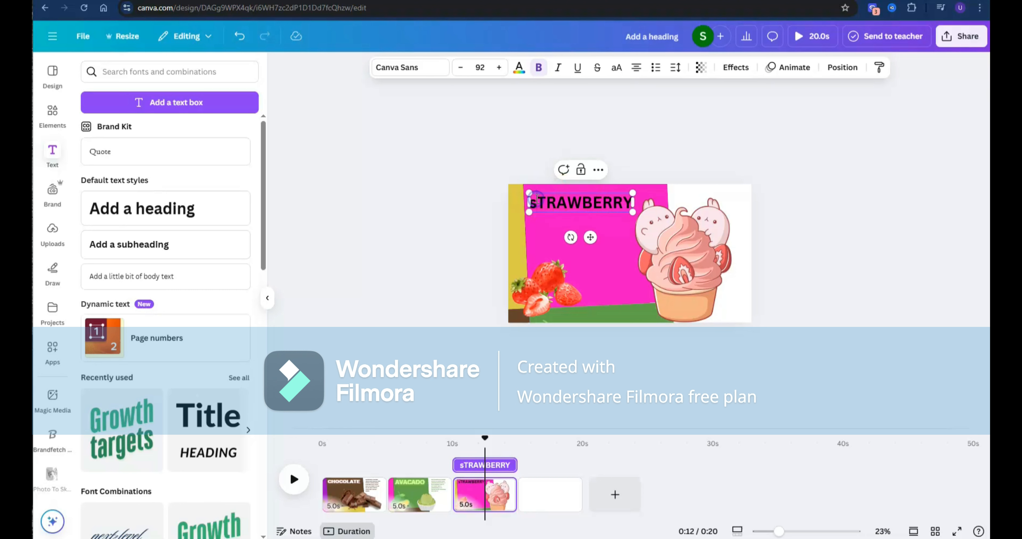
pyautogui.press('BackSpace')
pyautogui.write('S')
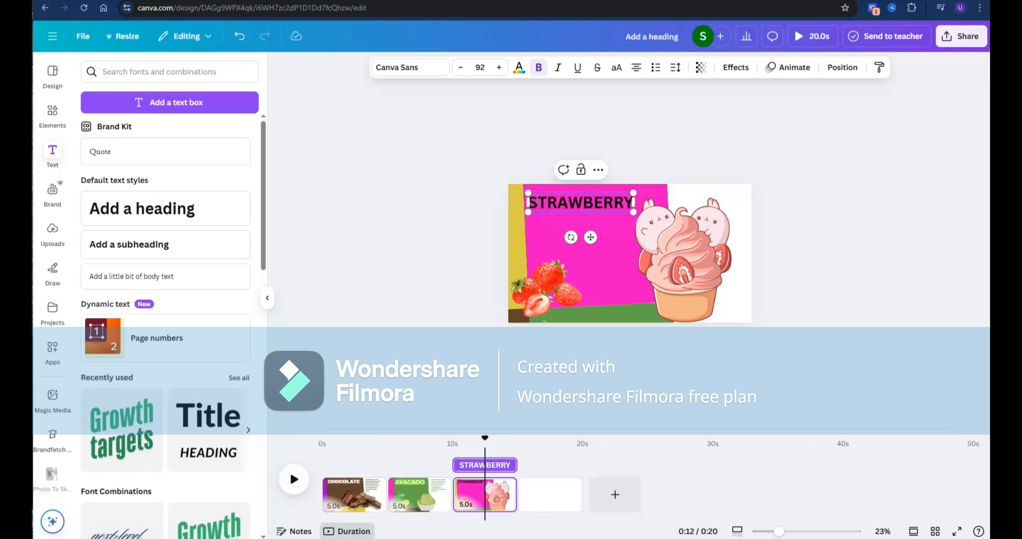
# - Colour the STRAWBERRY heading's text bright red from the strawberry photo colours
pyautogui.doubleClick(535, 198)
pyautogui.click(519, 67)
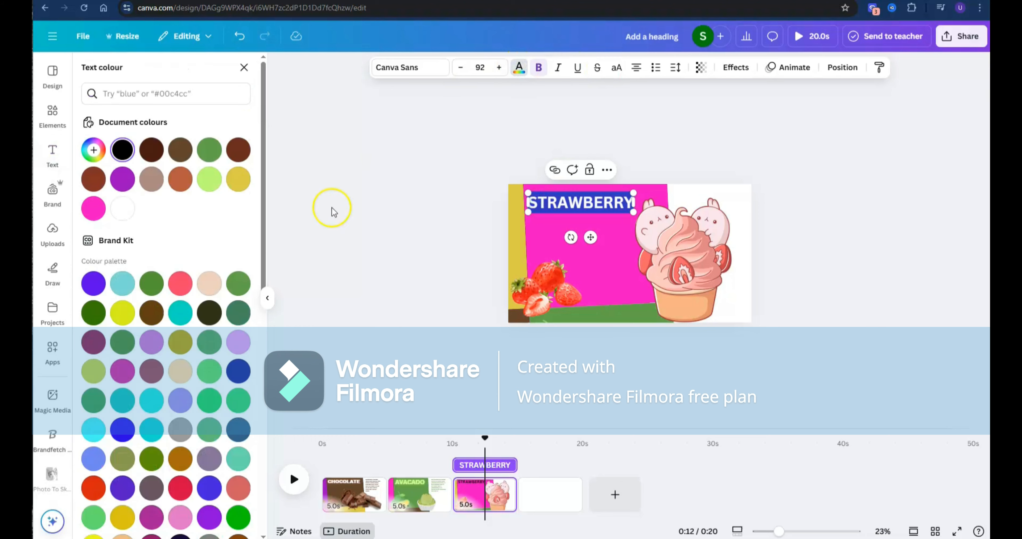
pyautogui.scroll(-1, 169, 206)
pyautogui.scroll(-5, 171, 210)
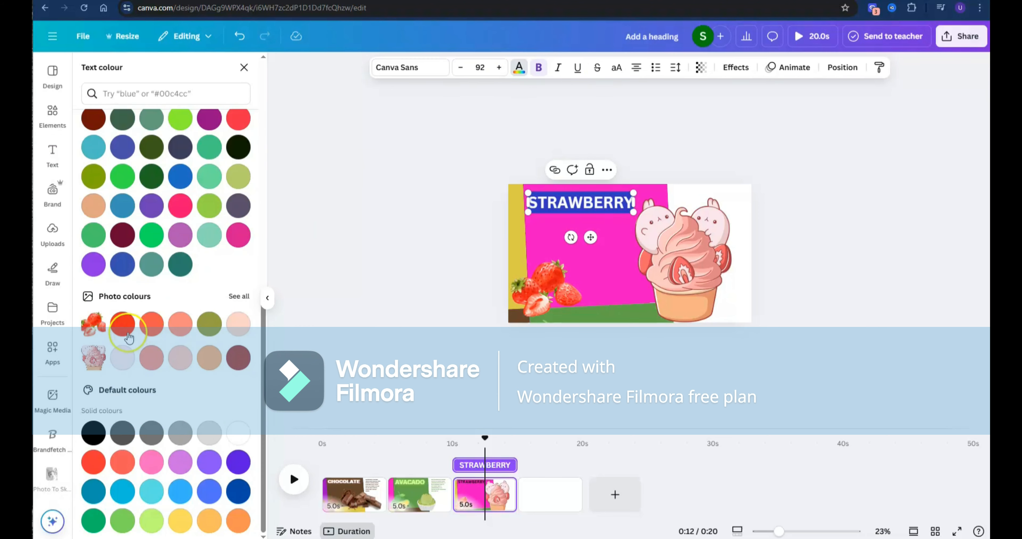
pyautogui.click(122, 324)
pyautogui.click(750, 169)
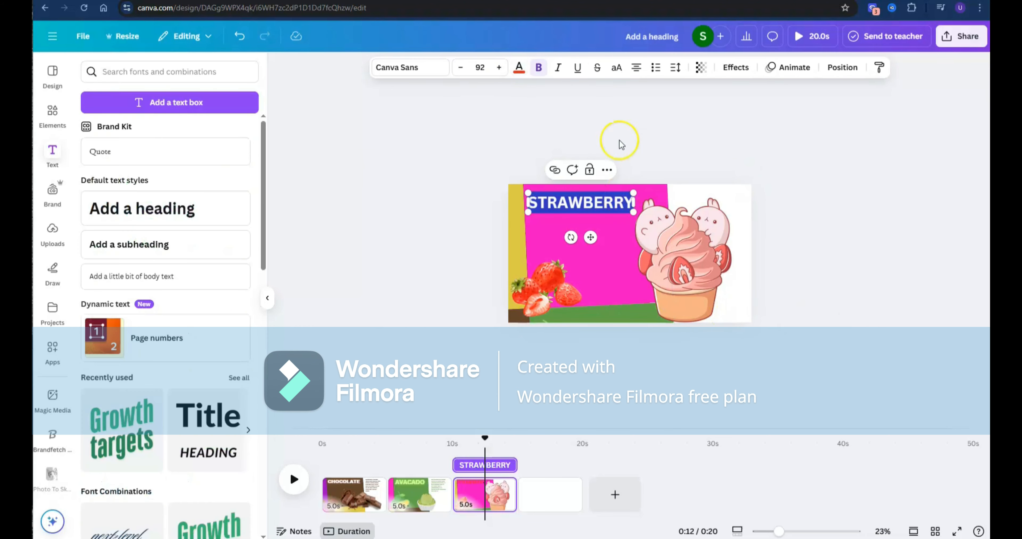
# - Try several photo colours on the STRAWBERRY heading and settle on the soft pink from the ice cream graphic
pyautogui.click(604, 201)
pyautogui.click(519, 68)
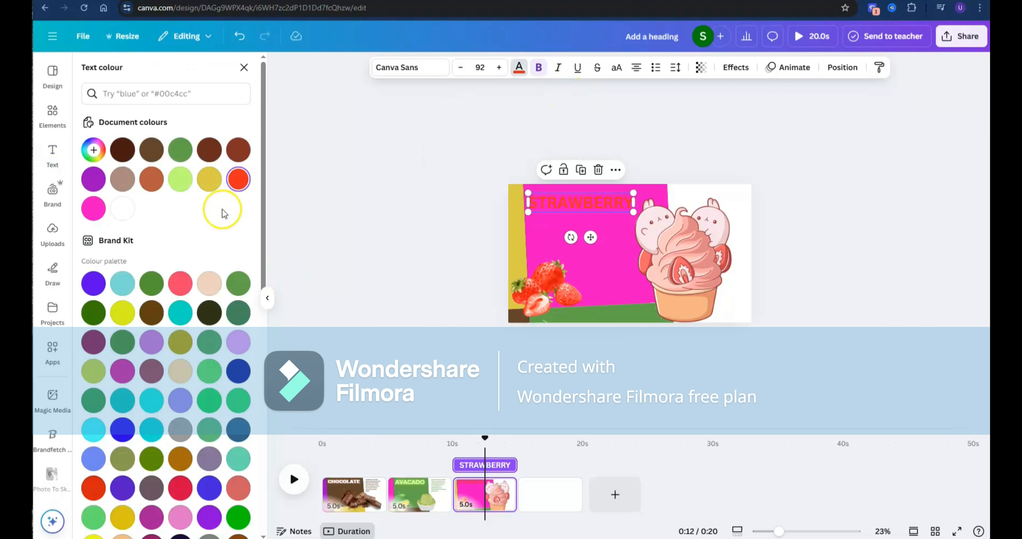
pyautogui.scroll(-5, 224, 214)
pyautogui.click(152, 353)
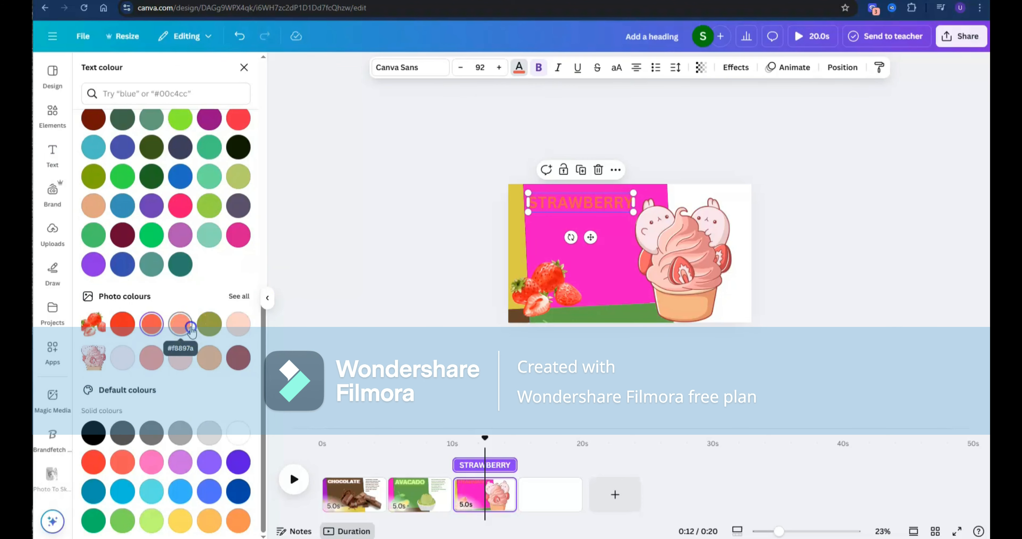
pyautogui.click(209, 324)
pyautogui.click(237, 358)
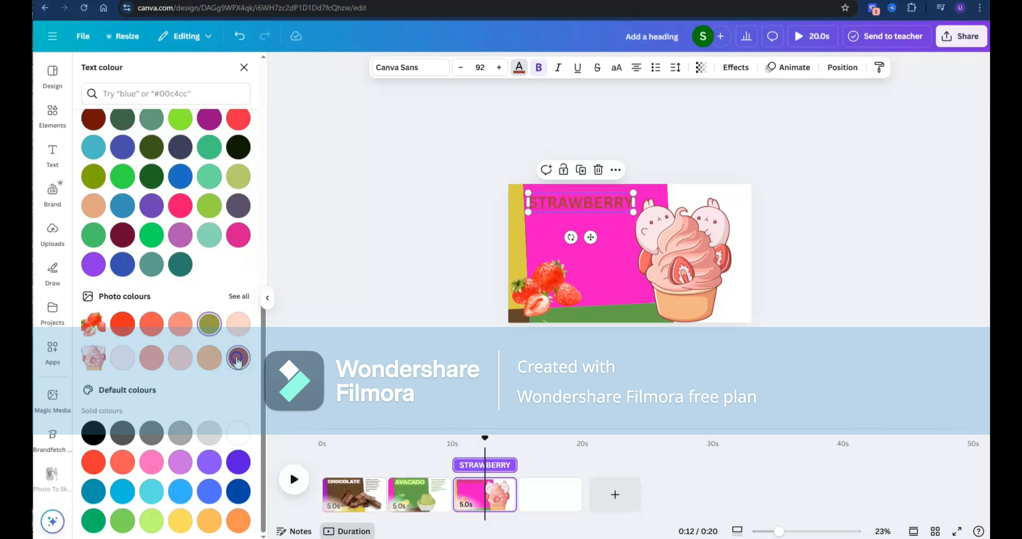
pyautogui.click(160, 358)
# - Apply the Neon text effect to the STRAWBERRY heading and raise its intensity
pyautogui.click(735, 67)
pyautogui.click(222, 273)
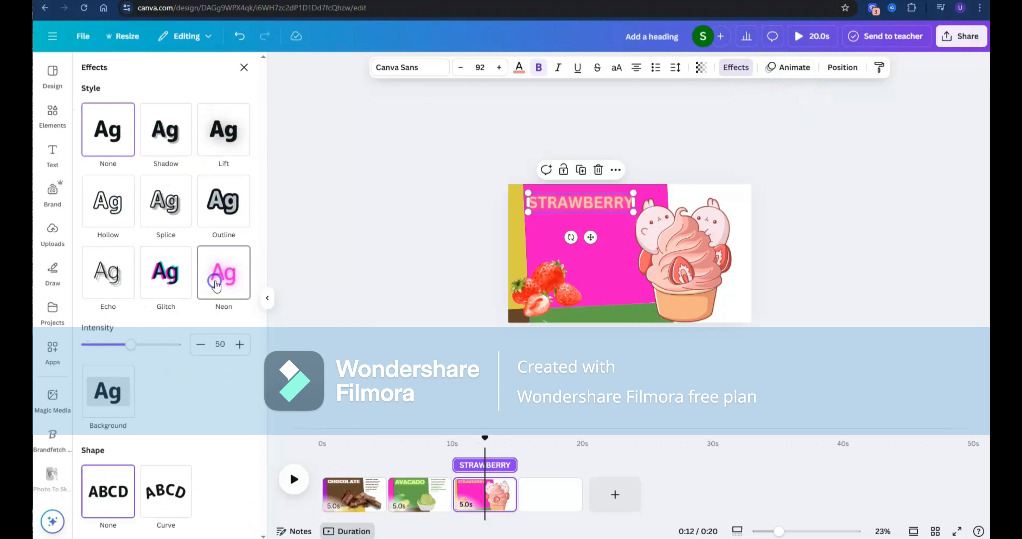
pyautogui.moveTo(121, 336); pyautogui.dragTo(212, 350)
# - Enlarge the STRAWBERRY heading to font size 106 and reposition it slightly lower and further left on the page
pyautogui.moveTo(633, 212); pyautogui.dragTo(650, 215)
pyautogui.moveTo(597, 240); pyautogui.dragTo(585, 253)
pyautogui.click(825, 258)
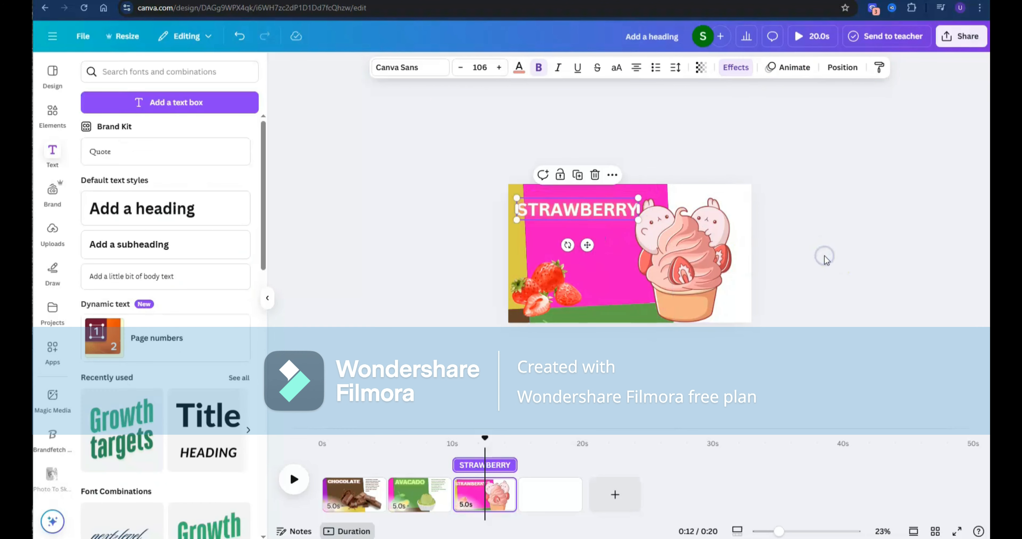
# - Nudge the strawberry ice cream graphic slightly right and enlarge the strawberry cluster in the page's lower-left area
pyautogui.click(694, 270)
pyautogui.moveTo(694, 270); pyautogui.dragTo(701, 271)
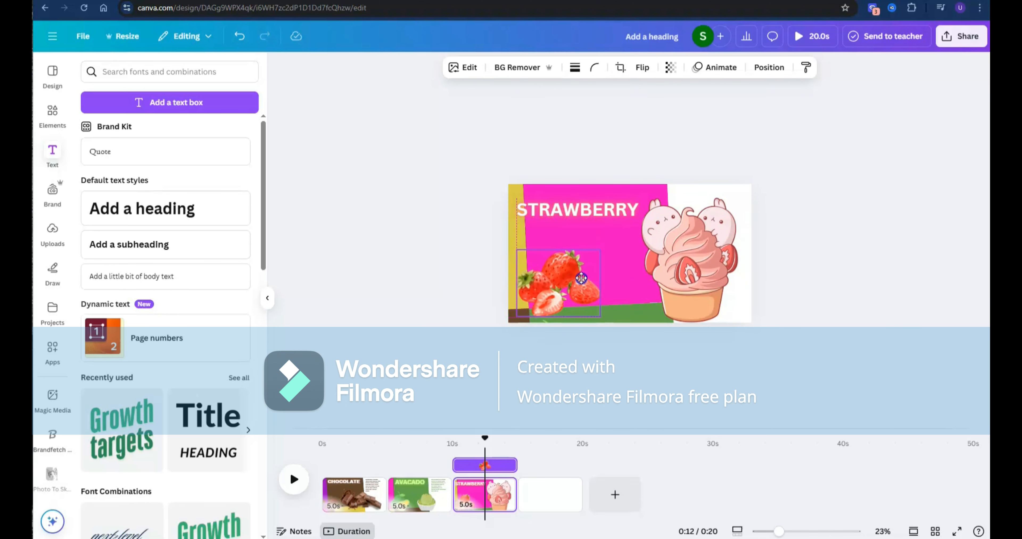
pyautogui.click(843, 280)
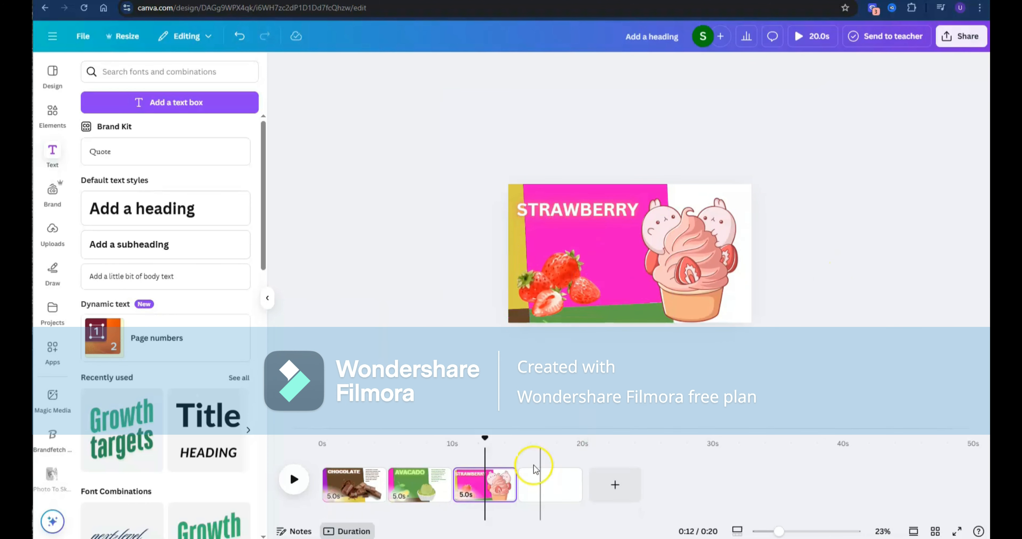
# - Duplicate the STRAWBERRY page and clear the strawberry cluster, ice cream graphic and heading off the copy
pyautogui.click(502, 476)
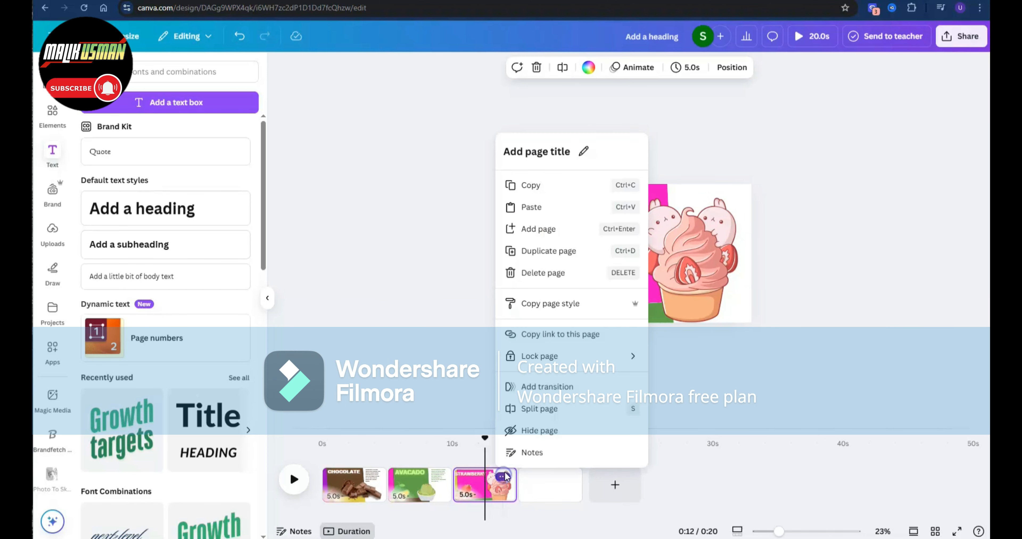
pyautogui.click(561, 253)
pyautogui.click(556, 311)
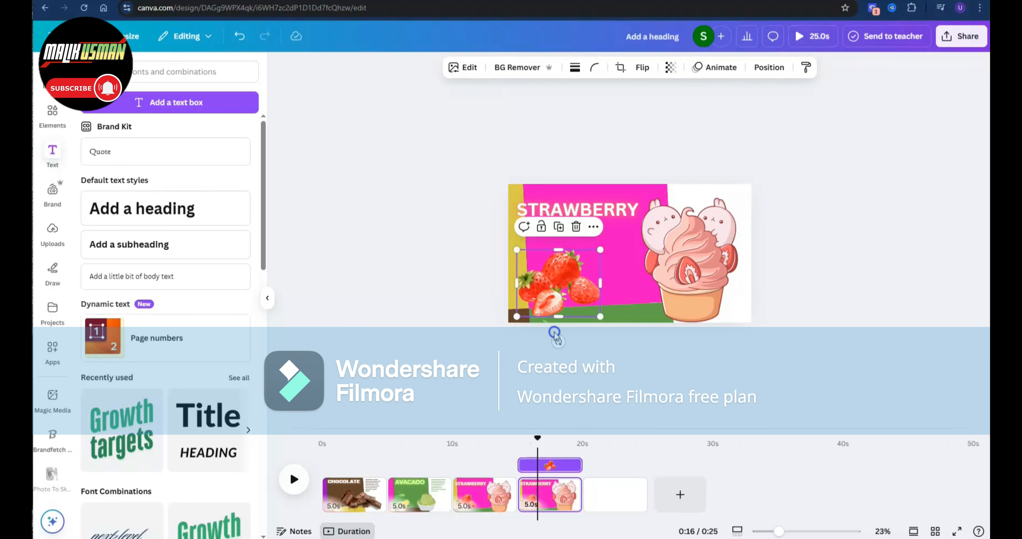
pyautogui.press('Delete')
pyautogui.moveTo(710, 257); pyautogui.dragTo(738, 384)
pyautogui.moveTo(570, 210); pyautogui.dragTo(584, 169)
# - Rotate the background shape group on the fourth page so the yellow block fills the main area
pyautogui.click(569, 231)
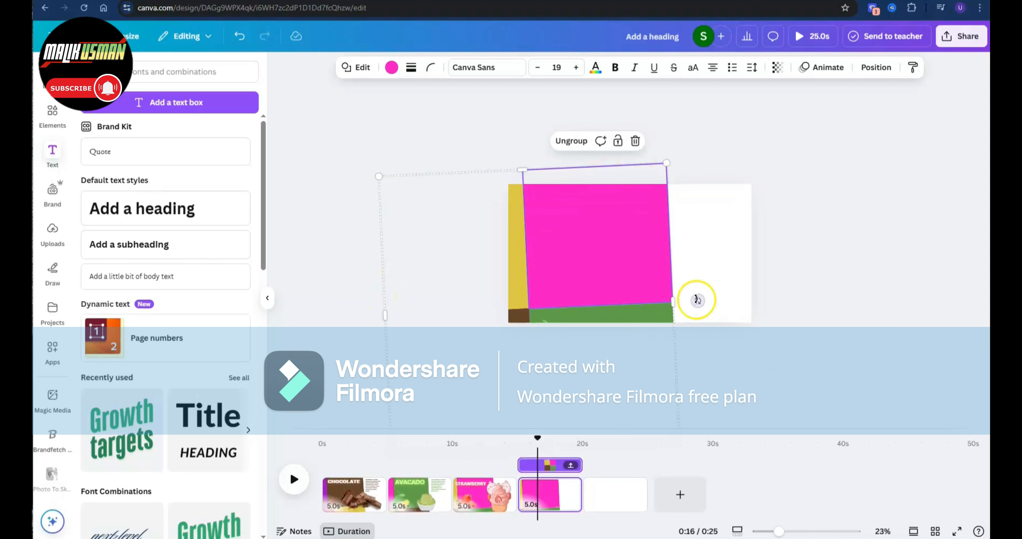
pyautogui.moveTo(697, 300); pyautogui.dragTo(542, 435)
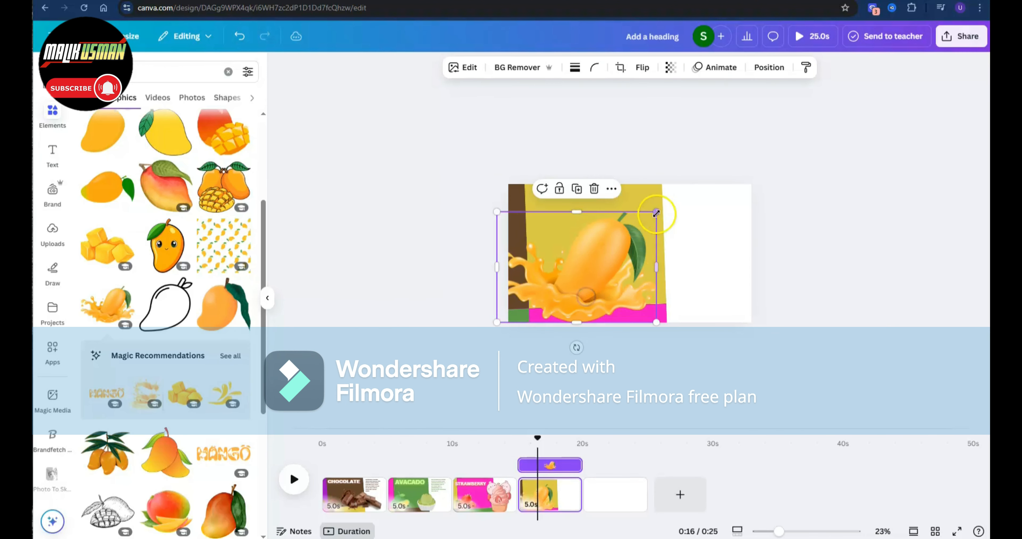
# - Shrink the mango splash graphic into the page's lower-left corner and search the graphics for "mango ice cream" to add a sundae
pyautogui.moveTo(656, 213); pyautogui.dragTo(563, 292)
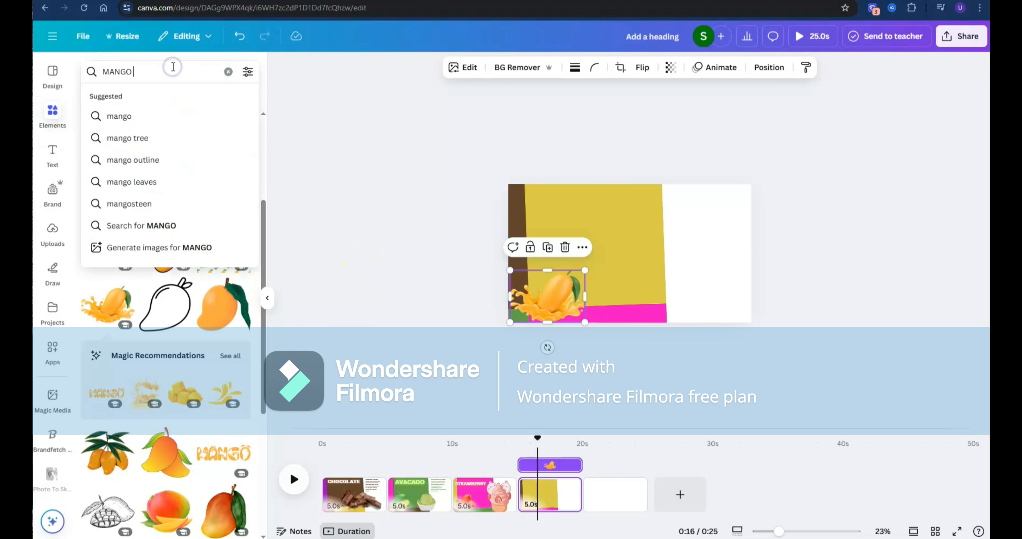
pyautogui.write('CE')
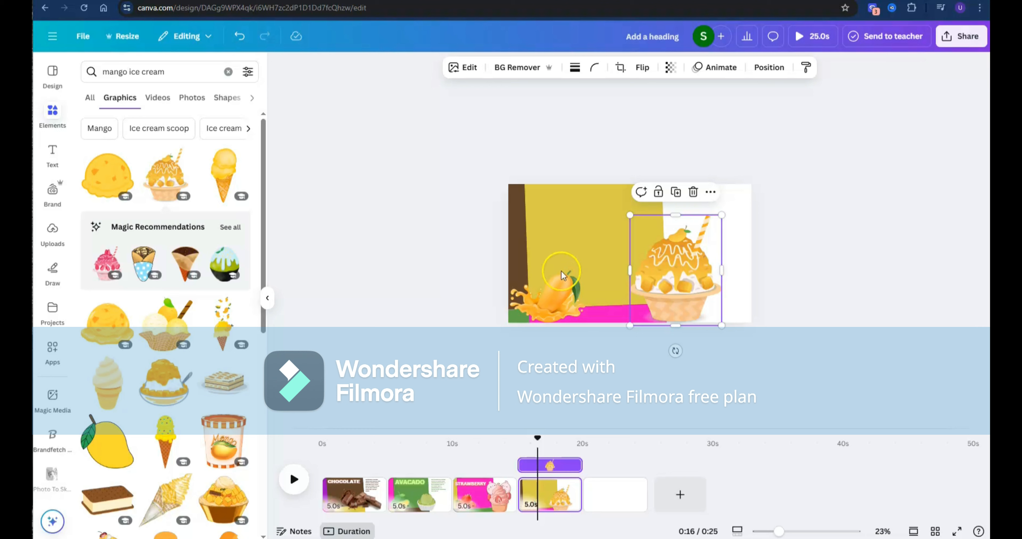
# - Add a heading reading MANGO near the top of the page's yellow block
pyautogui.click(52, 154)
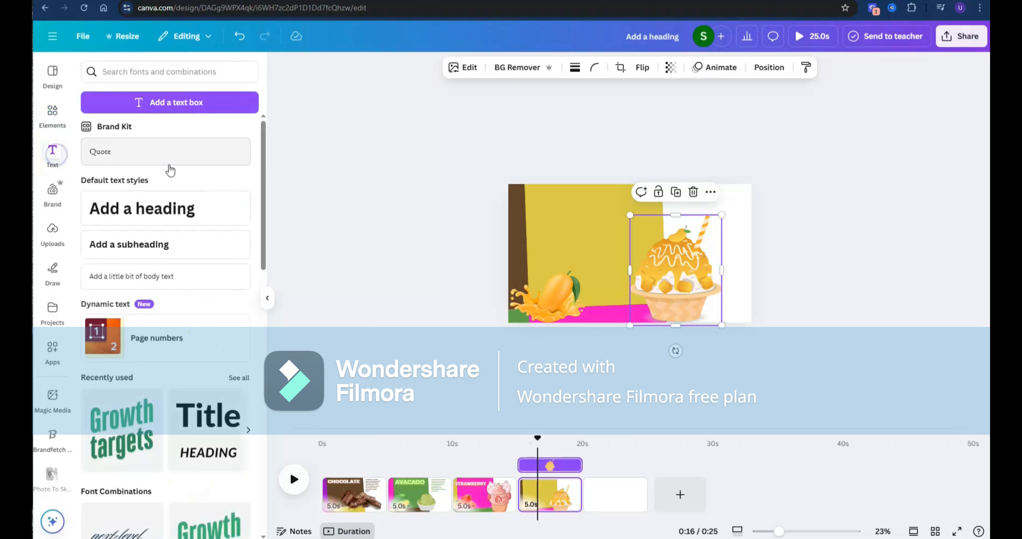
pyautogui.click(176, 210)
pyautogui.moveTo(640, 292); pyautogui.dragTo(594, 237)
pyautogui.tripleClick(599, 205)
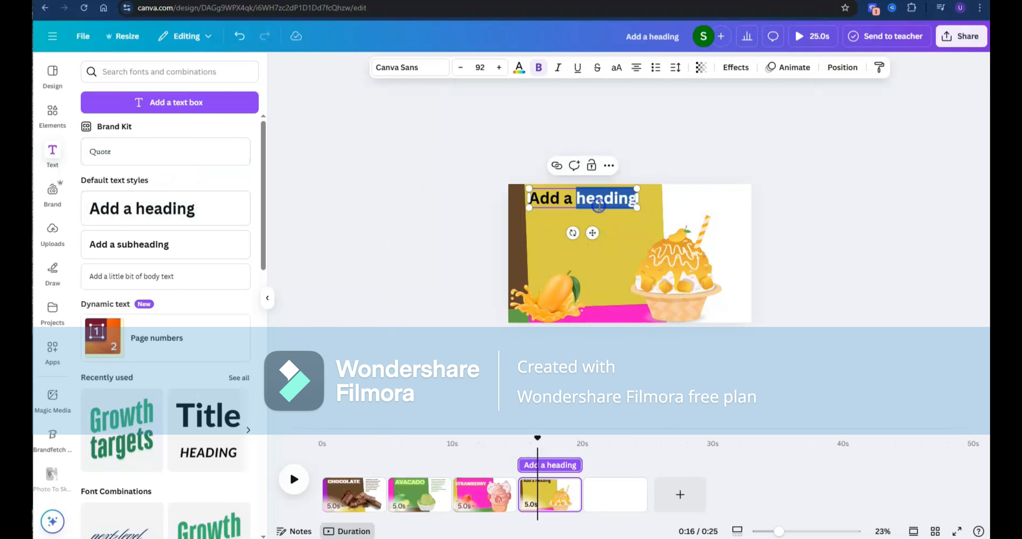
pyautogui.write('MANGO')
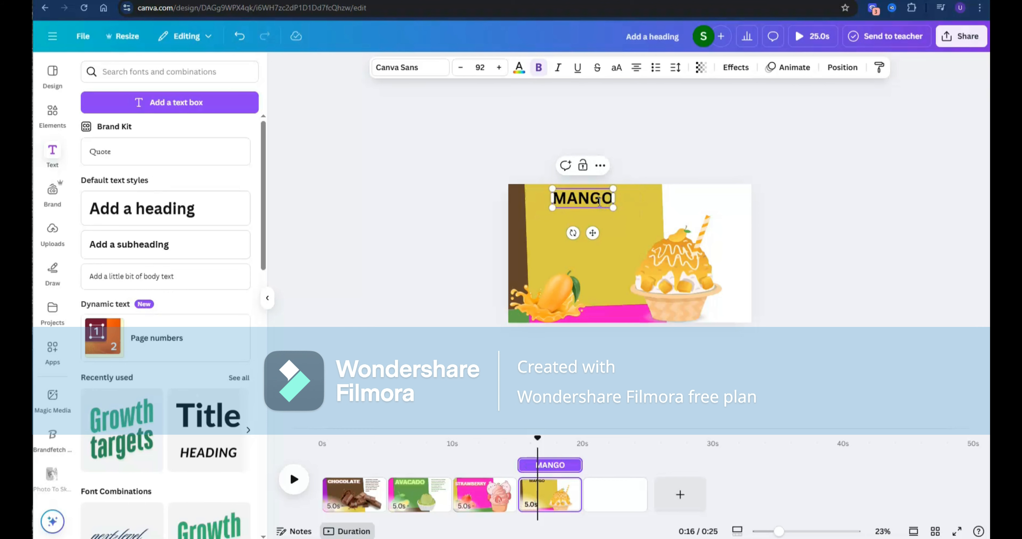
# - Colour the MANGO heading orange #faa321 from the mango graphic's photo colours
pyautogui.doubleClick(598, 201)
pyautogui.click(518, 71)
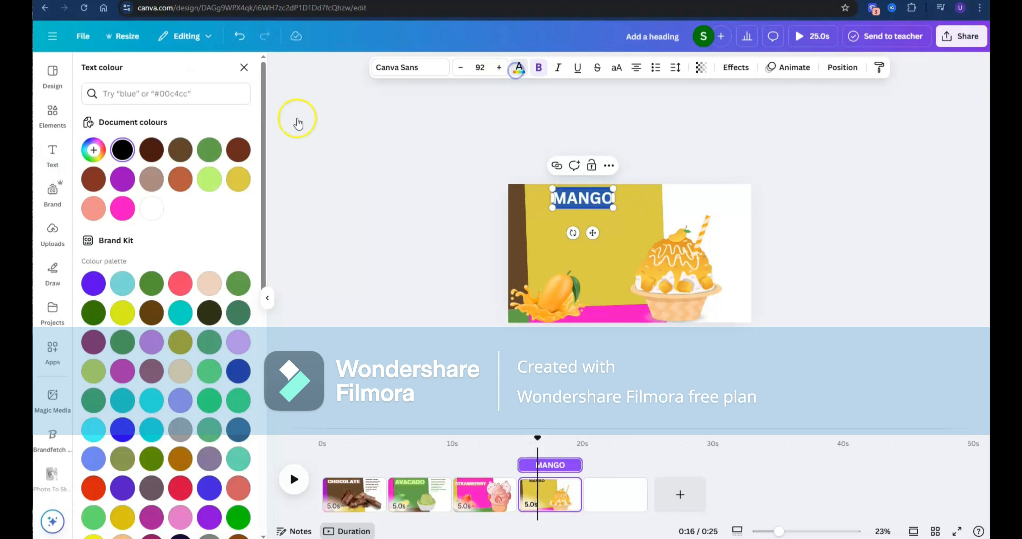
pyautogui.scroll(-2, 228, 201)
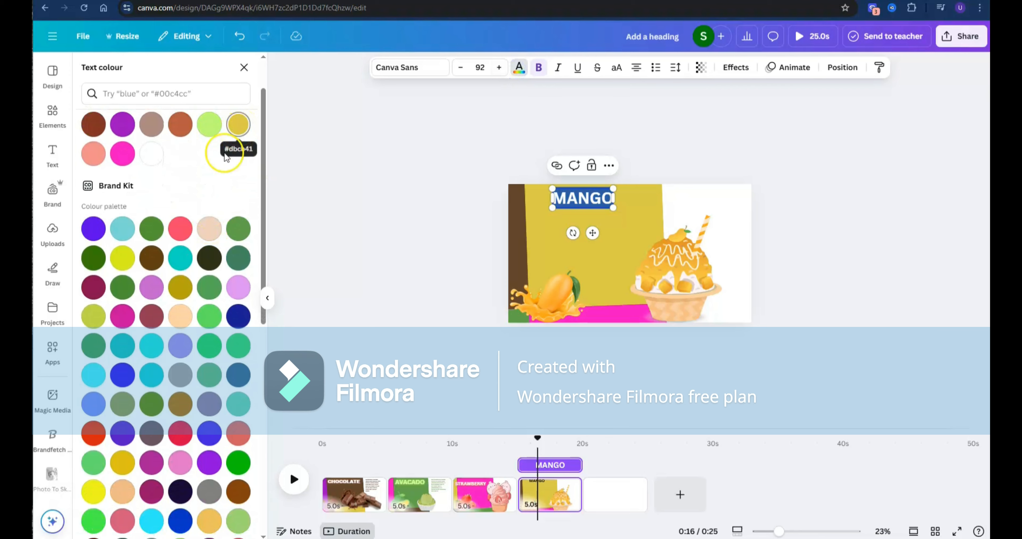
pyautogui.scroll(-10, 145, 273)
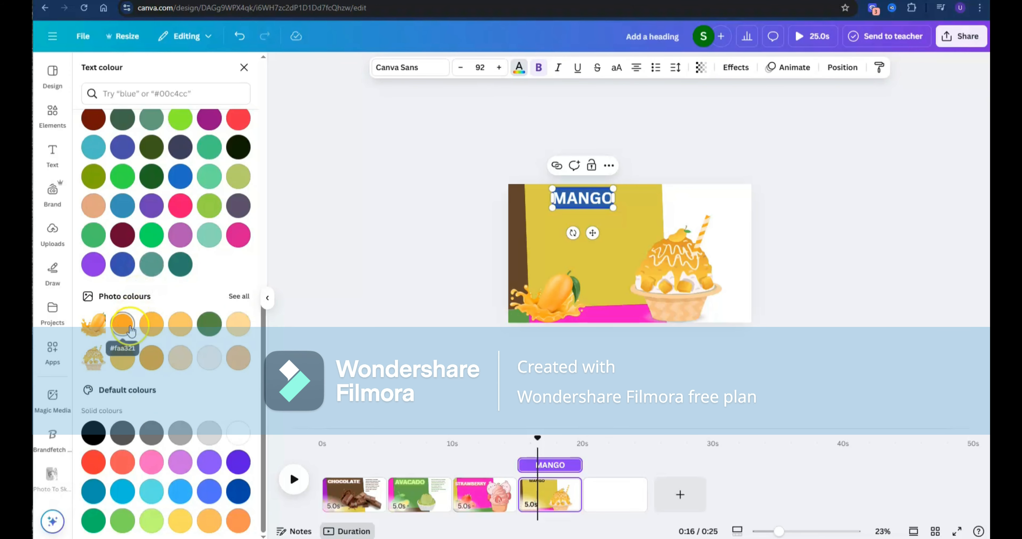
pyautogui.click(944, 252)
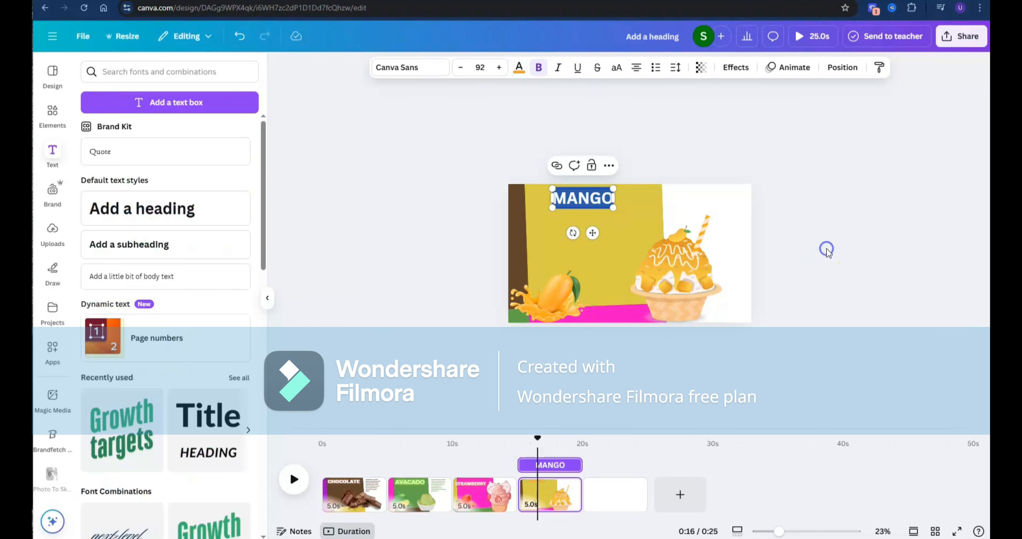
# - Apply the Neon effect at intensity 100 to the MANGO heading and enlarge it to font size 163
pyautogui.click(585, 195)
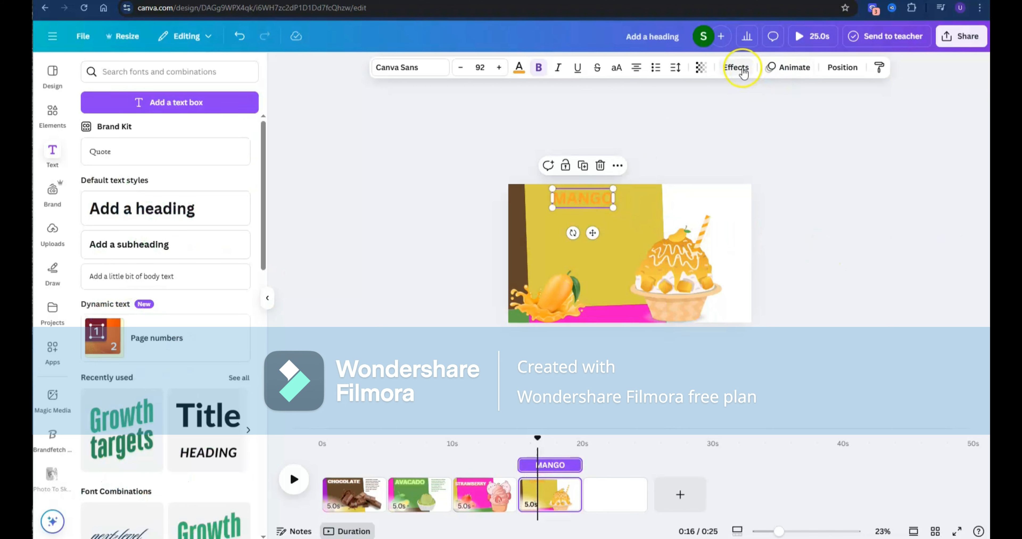
pyautogui.click(736, 67)
pyautogui.click(234, 276)
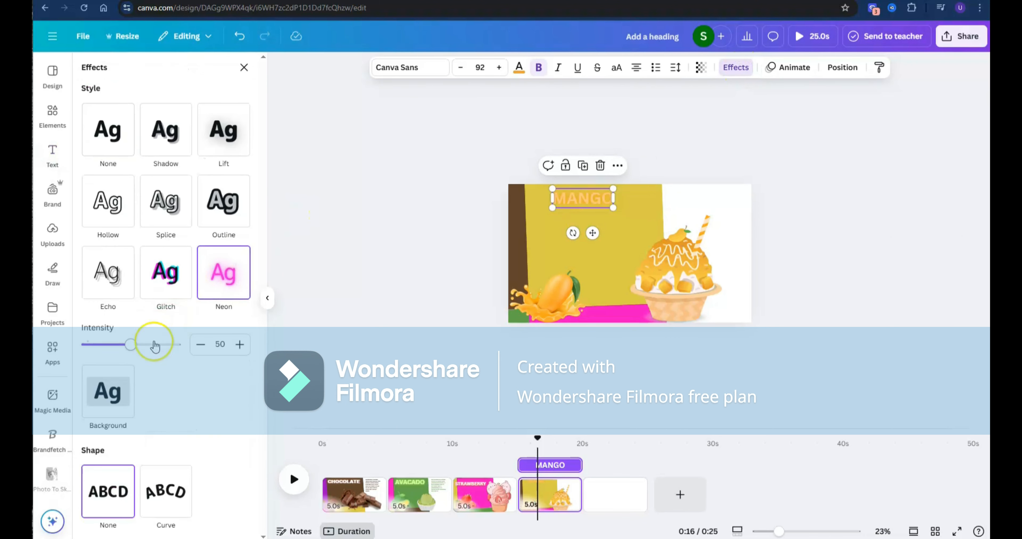
pyautogui.moveTo(135, 345); pyautogui.dragTo(186, 344)
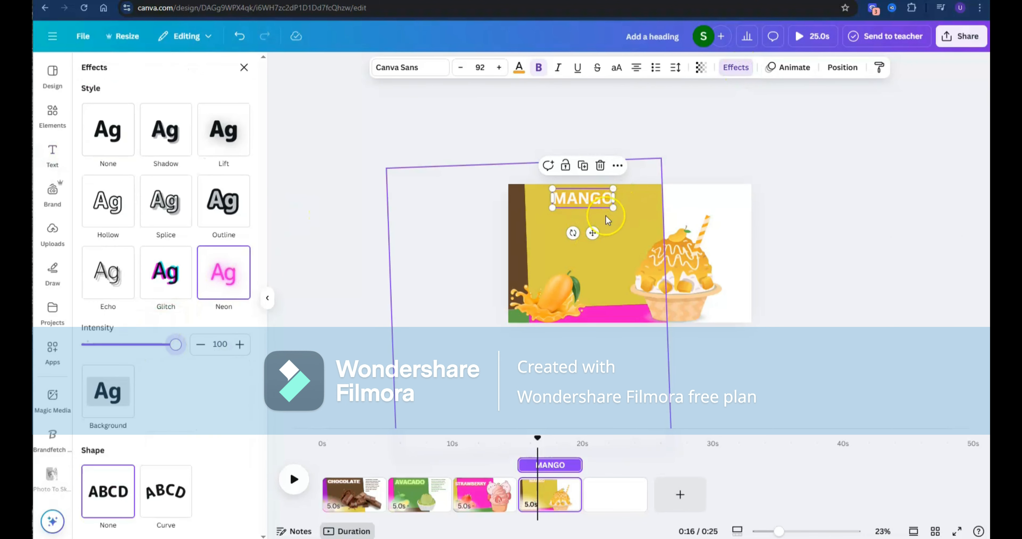
pyautogui.moveTo(613, 207); pyautogui.dragTo(660, 222)
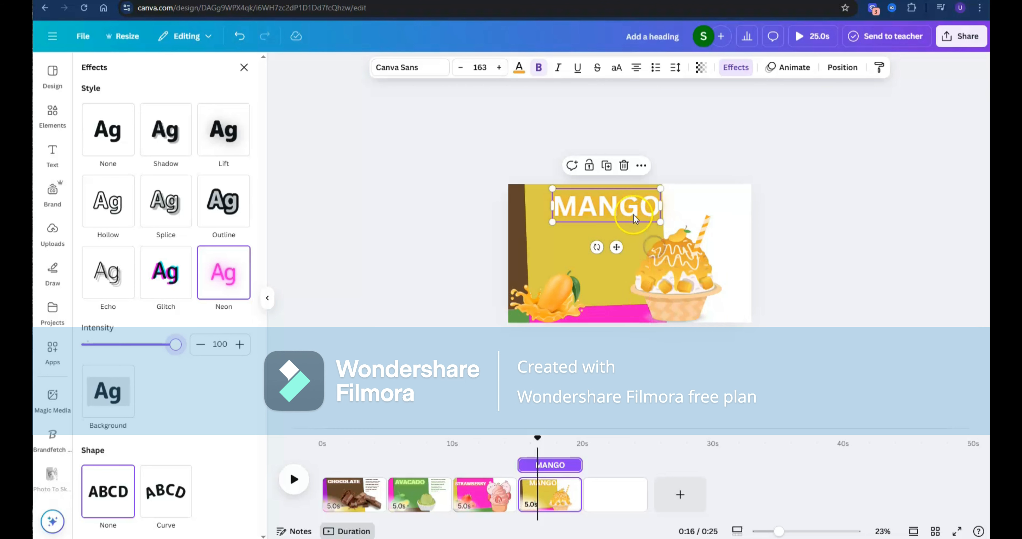
# - Recolour the yellow background block behind MANGO to the brighter yellow #E6D546
pyautogui.click(535, 262)
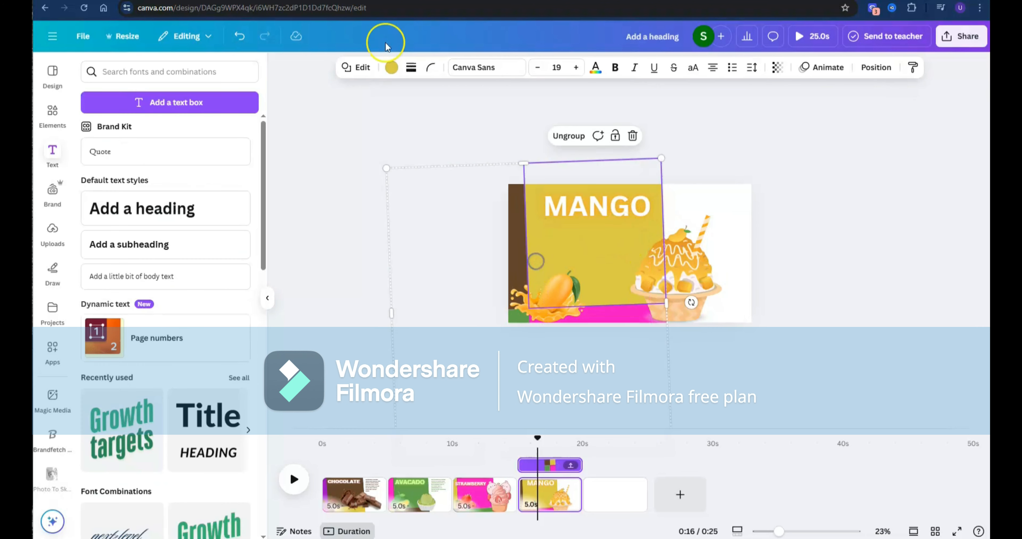
pyautogui.click(391, 68)
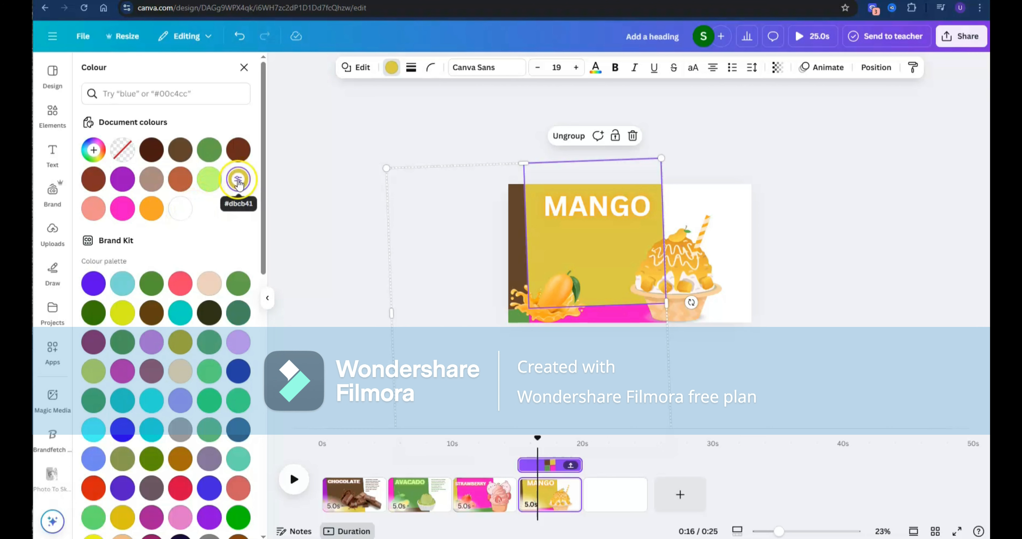
pyautogui.click(238, 181)
pyautogui.moveTo(199, 213)
pyautogui.mouseDown()
pyautogui.moveTo(201, 221)
pyautogui.moveTo(207, 200)
pyautogui.moveTo(194, 208)
pyautogui.mouseUp()
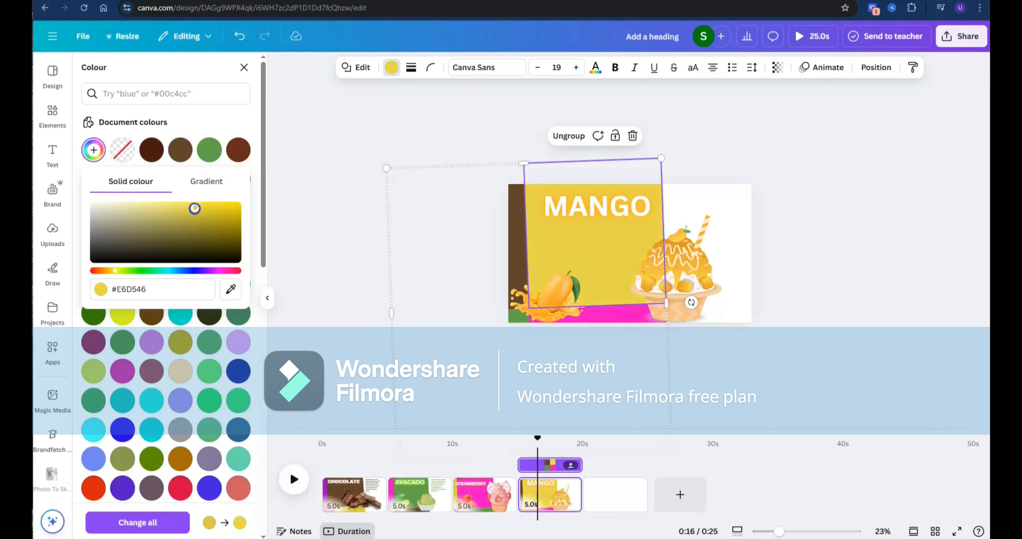
pyautogui.click(827, 220)
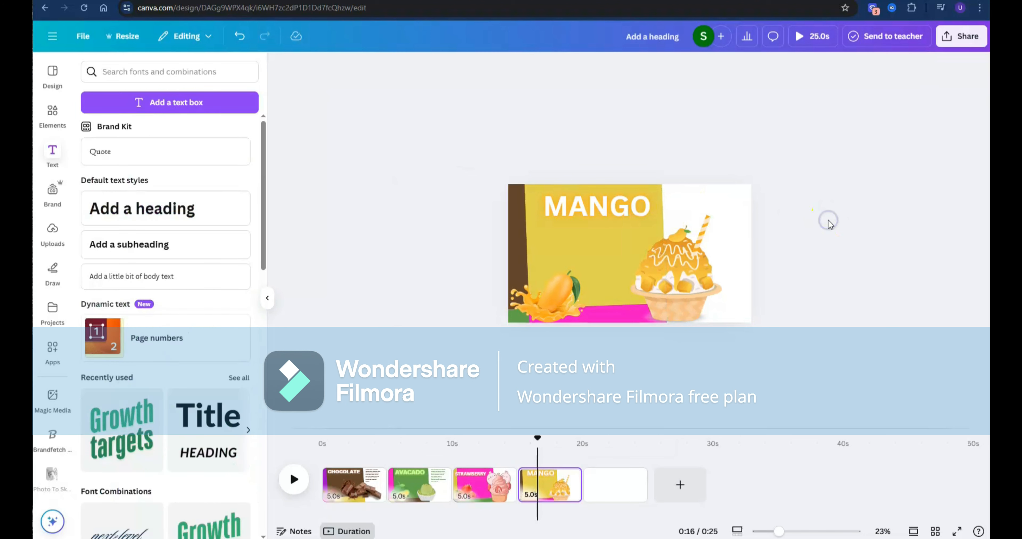
# - Add a Match & Move transition with a 1-second duration after the CHOCOLATE page and apply it between all pages
pyautogui.moveTo(387, 493)
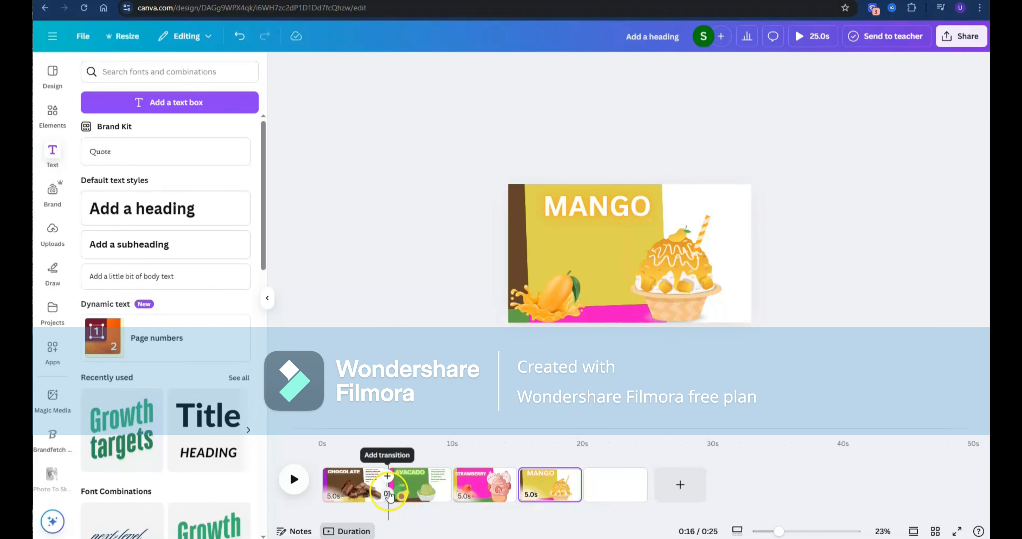
pyautogui.click(388, 495)
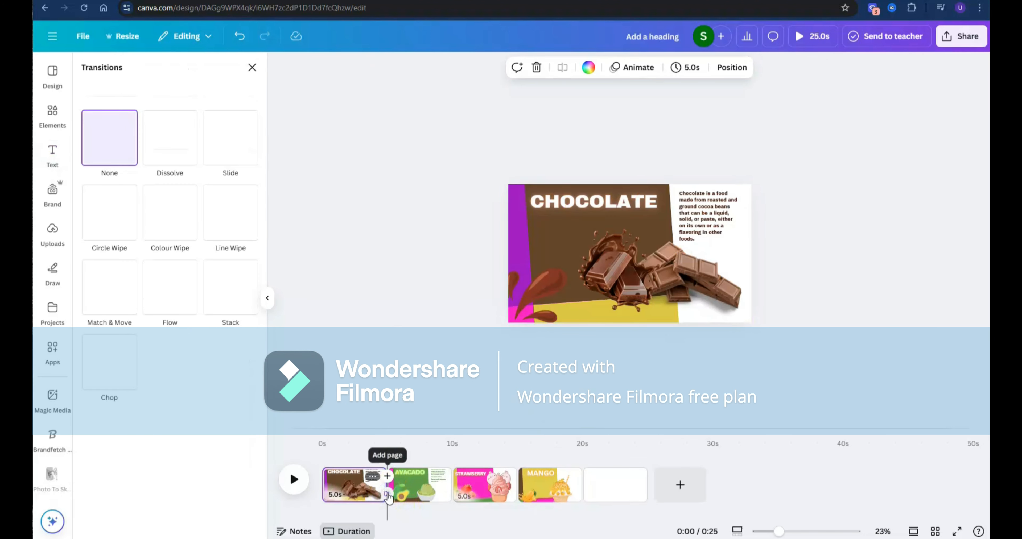
pyautogui.click(109, 292)
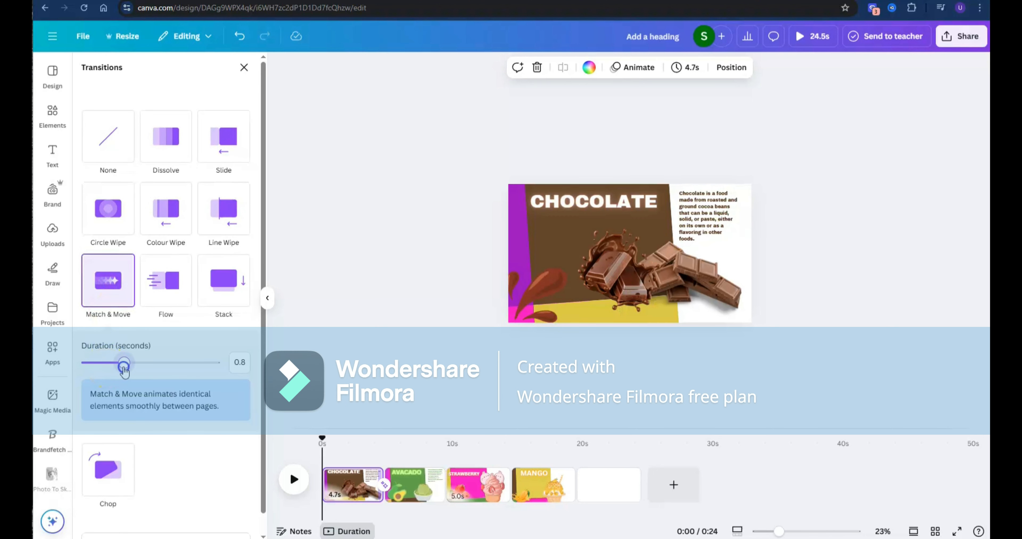
pyautogui.moveTo(133, 366); pyautogui.dragTo(134, 367)
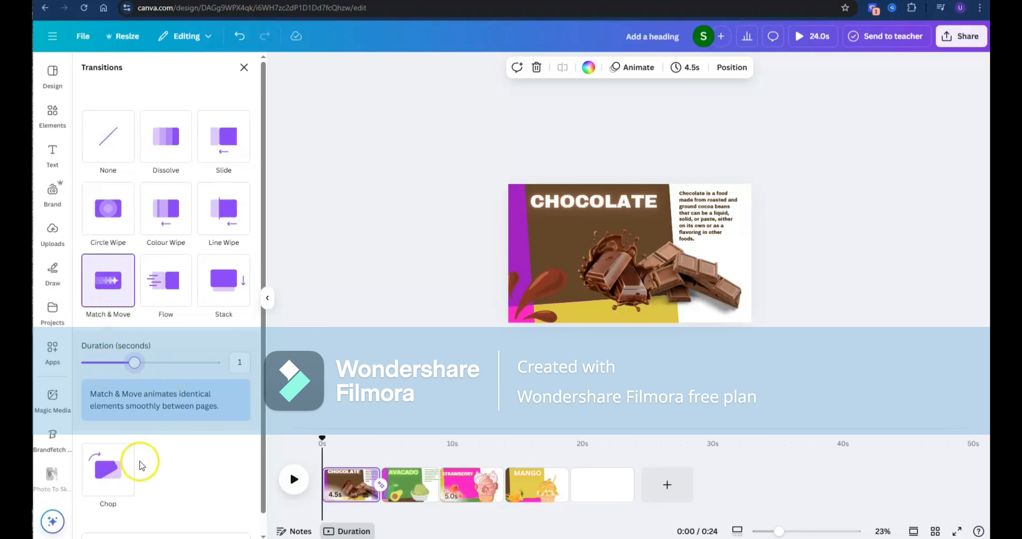
pyautogui.scroll(-1, 142, 466)
pyautogui.click(178, 515)
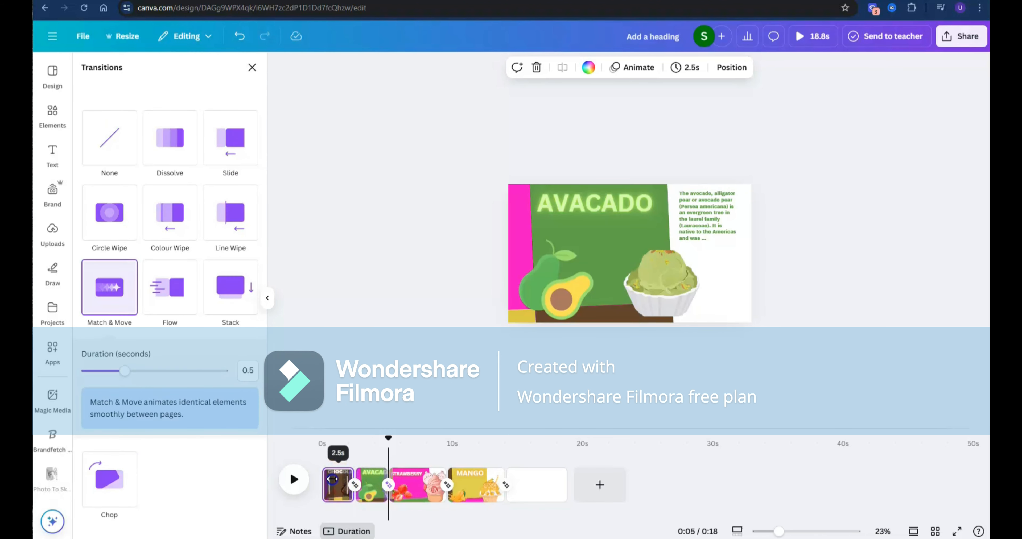
# - Apply the Fun page animation to the CHOCOLATE page and extend it to all pages
pyautogui.click(634, 157)
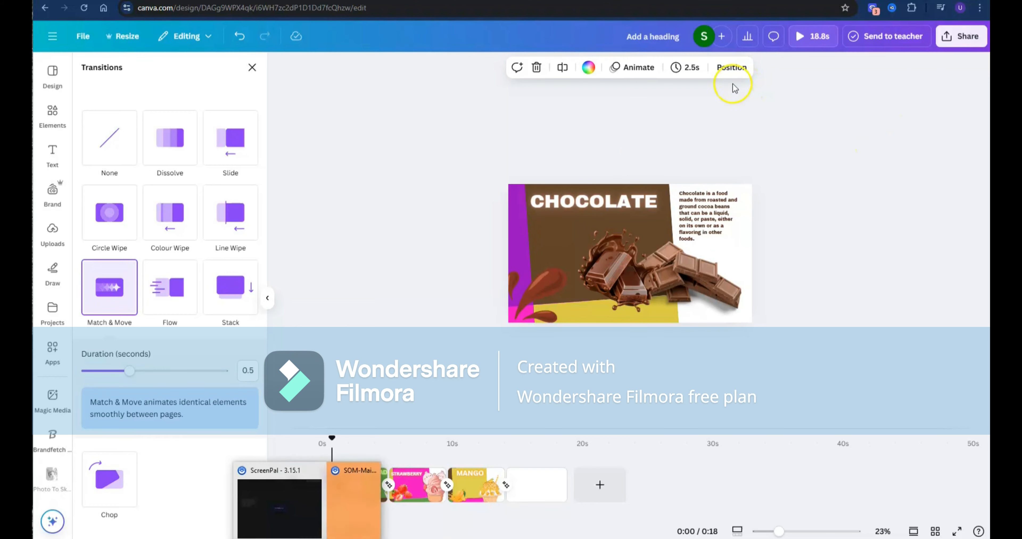
pyautogui.click(640, 74)
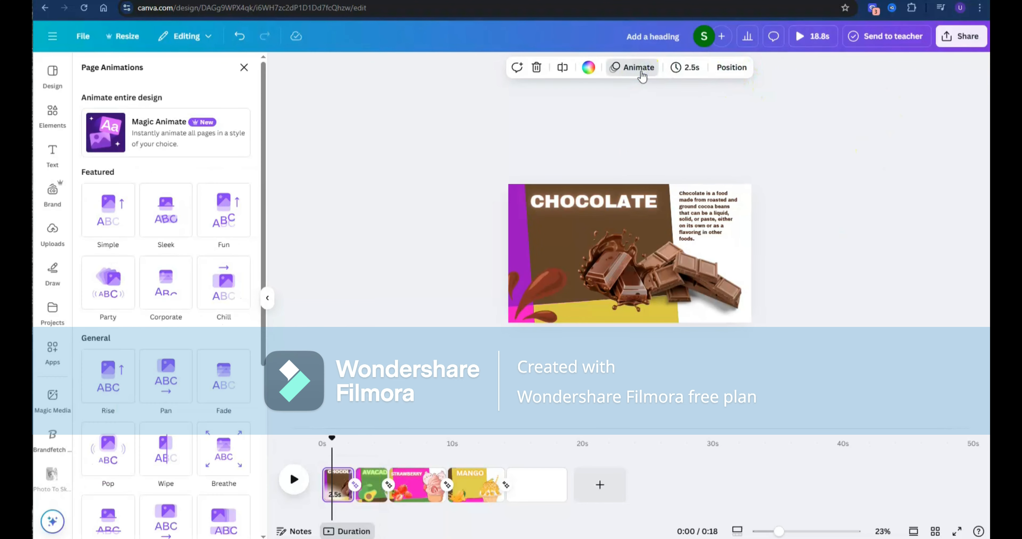
pyautogui.click(217, 213)
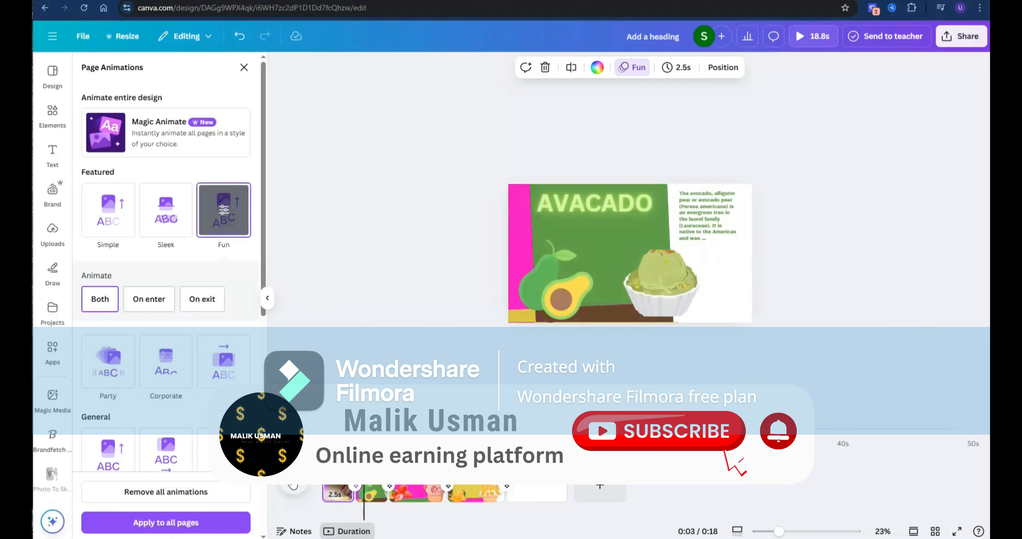
pyautogui.click(228, 520)
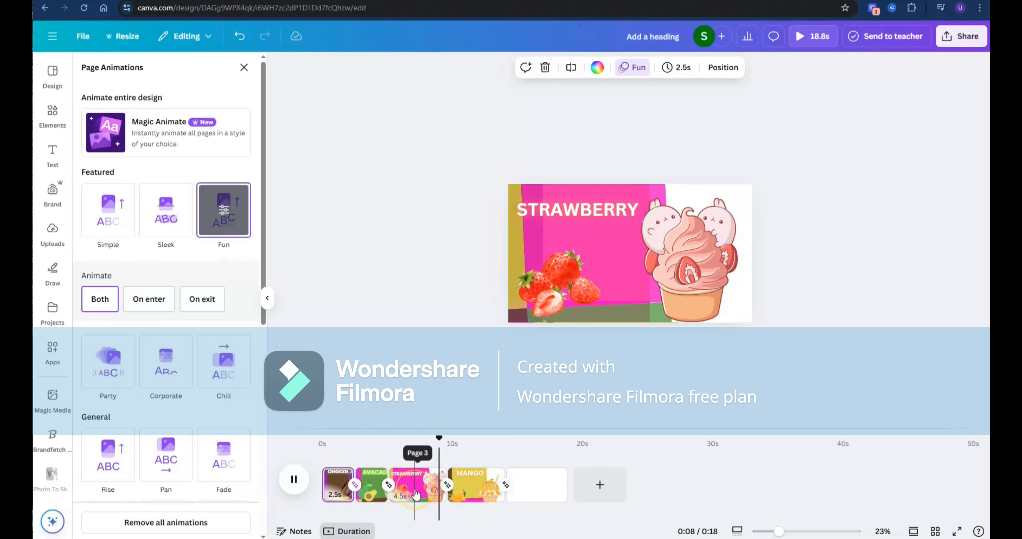
# - Trim the STRAWBERRY and MANGO pages to 2.7 seconds each and delete the blank last page
pyautogui.click(425, 489)
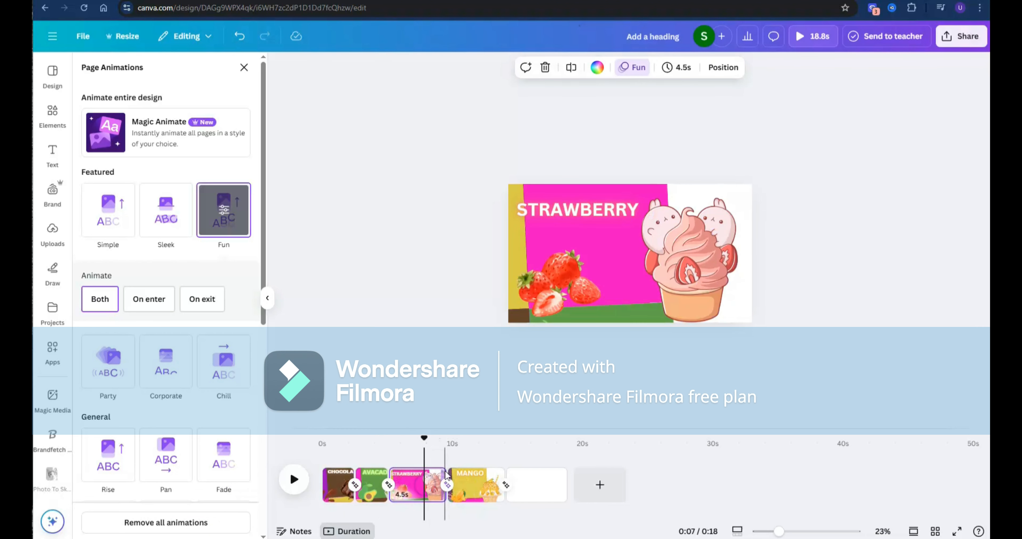
pyautogui.moveTo(438, 484); pyautogui.dragTo(421, 482)
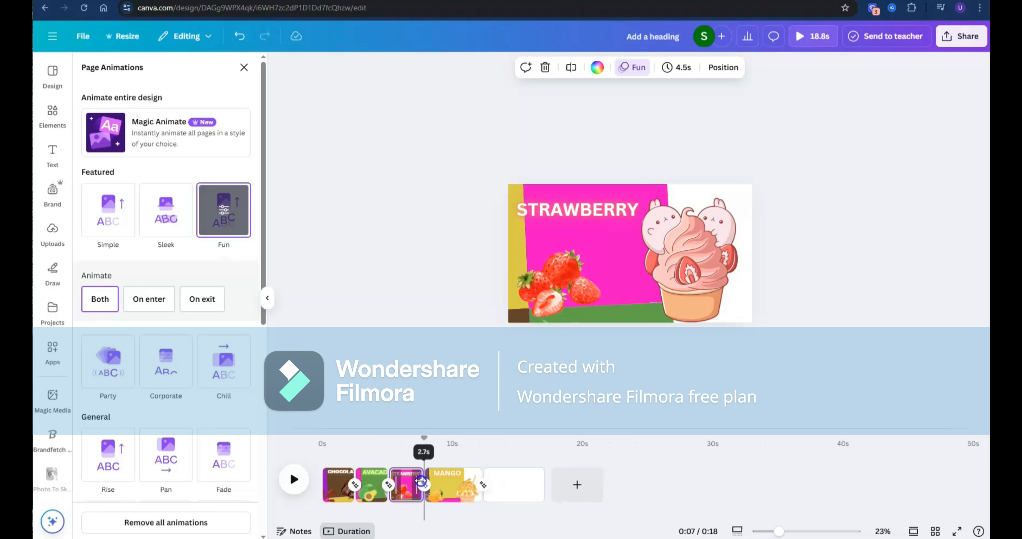
pyautogui.click(443, 483)
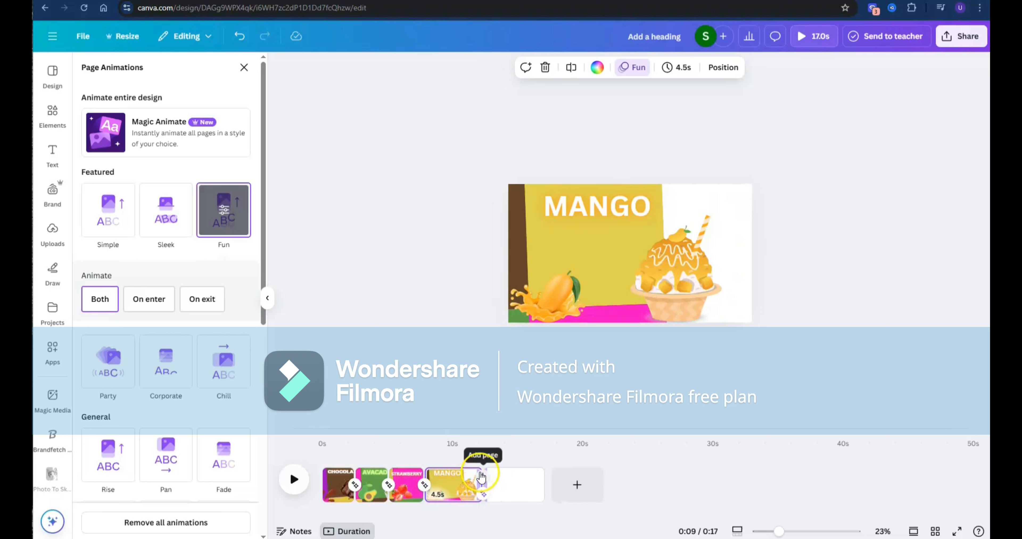
pyautogui.moveTo(475, 473); pyautogui.dragTo(449, 474)
pyautogui.click(476, 476)
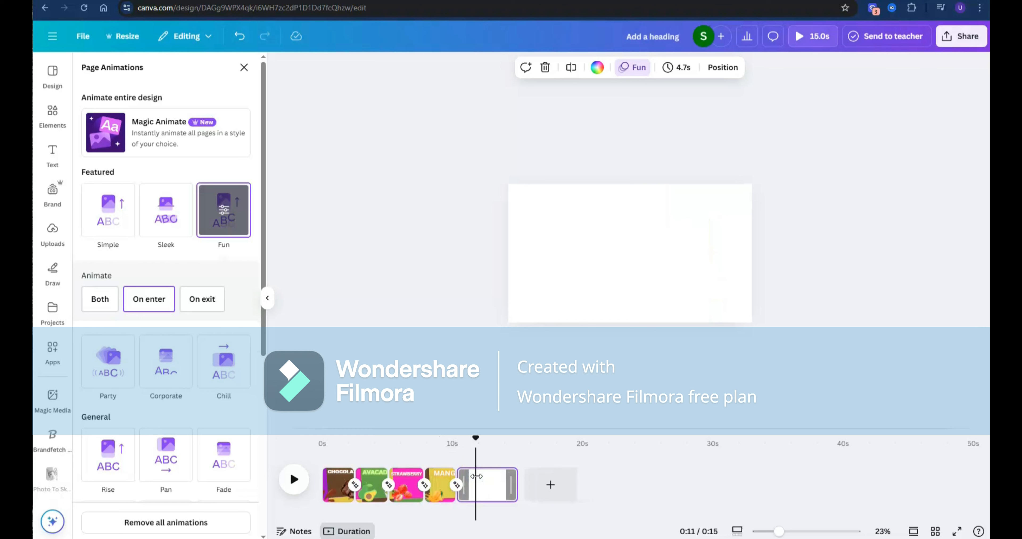
pyautogui.press('Delete')
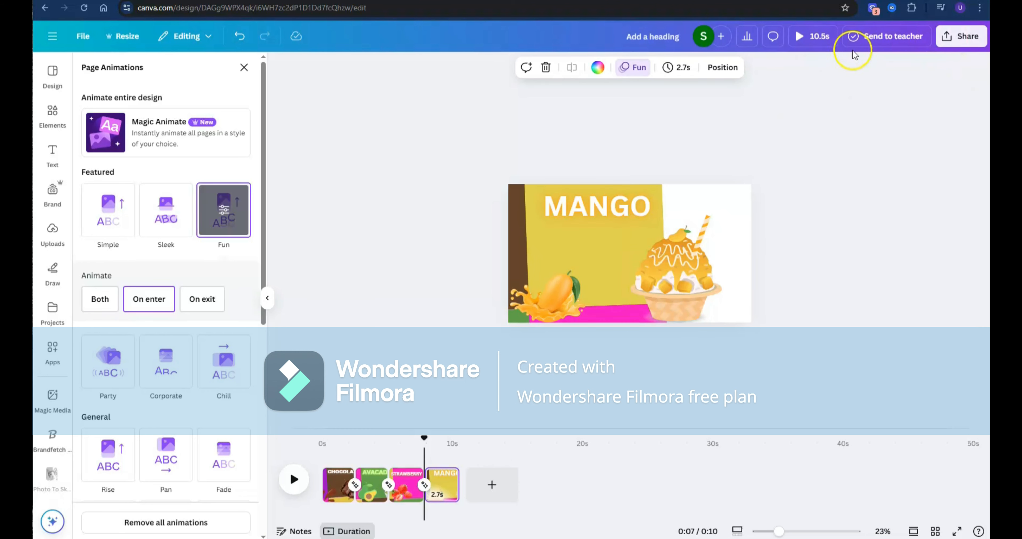
# - Download pages 1-4 of the design as an MP4 video at 4K (UHD) quality
pyautogui.click(952, 36)
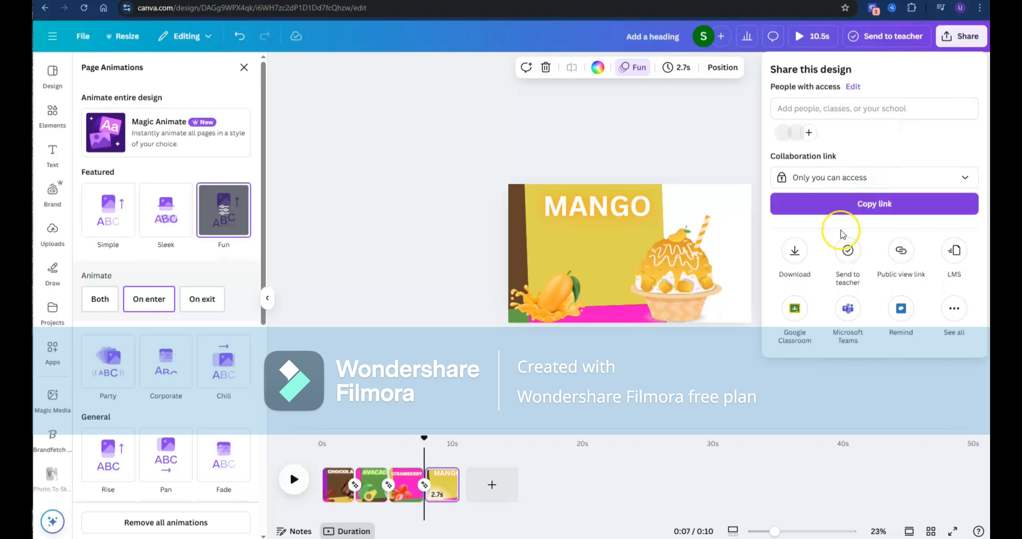
pyautogui.click(794, 250)
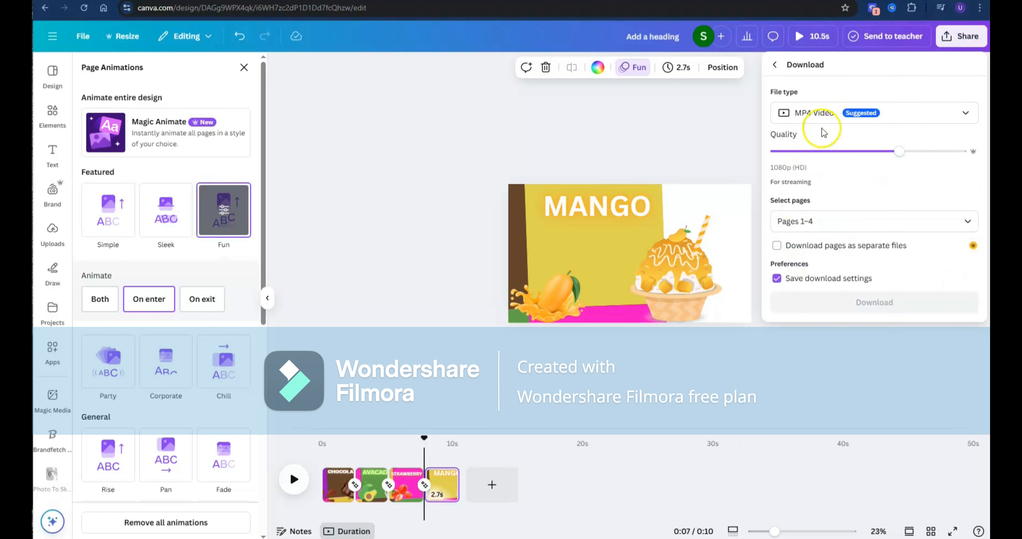
pyautogui.moveTo(896, 156); pyautogui.dragTo(962, 152)
pyautogui.click(862, 302)
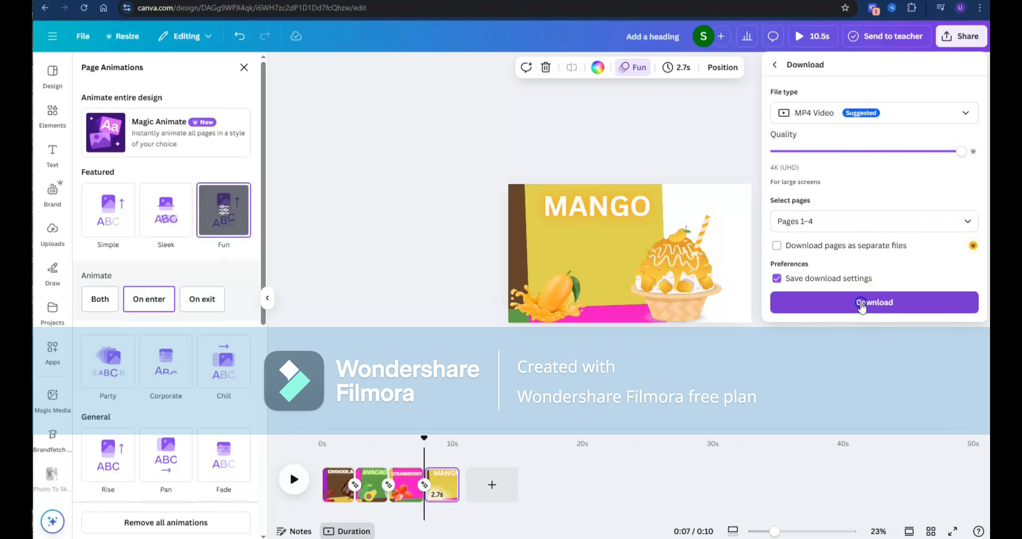